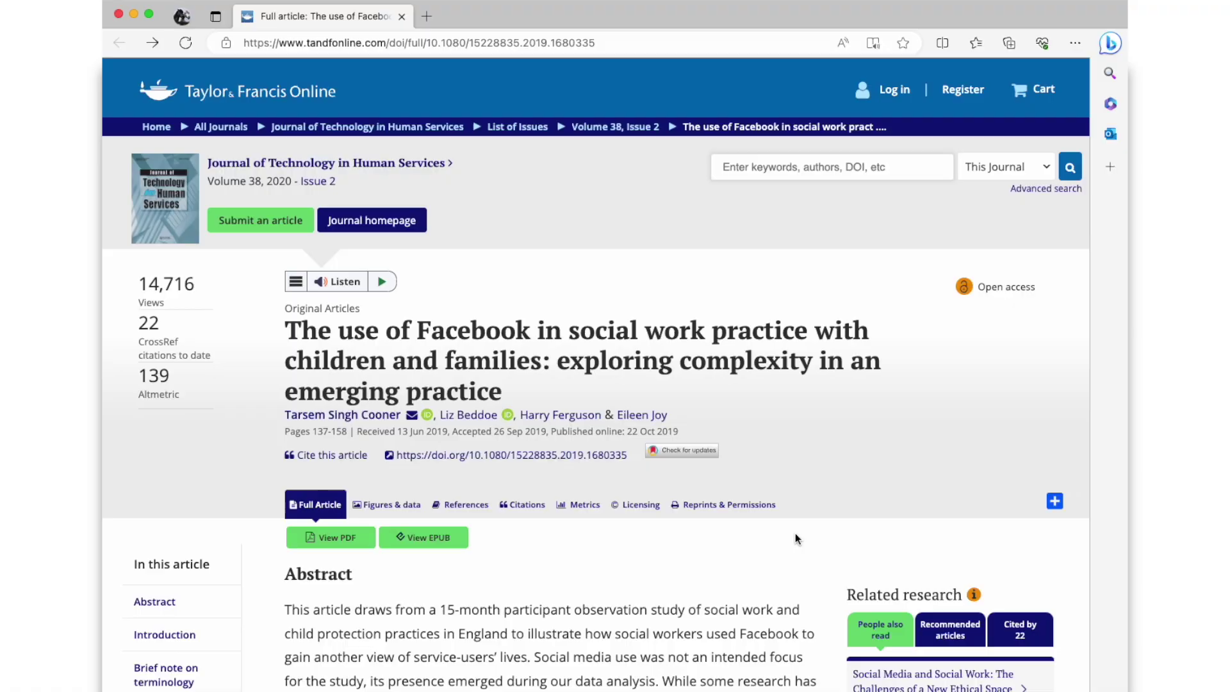
Open the Bing chat beside the journal article and set the conversation style to More Precise
scroll(817, 564, "down", 3)
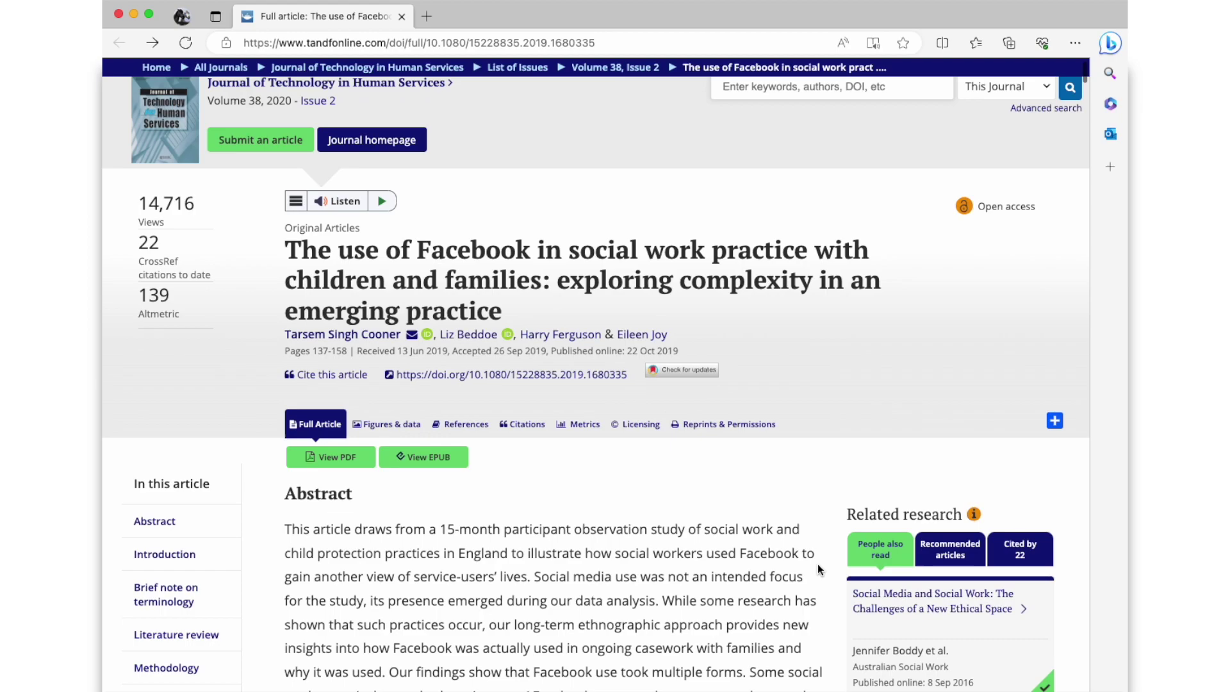
scroll(818, 564, "down", 1)
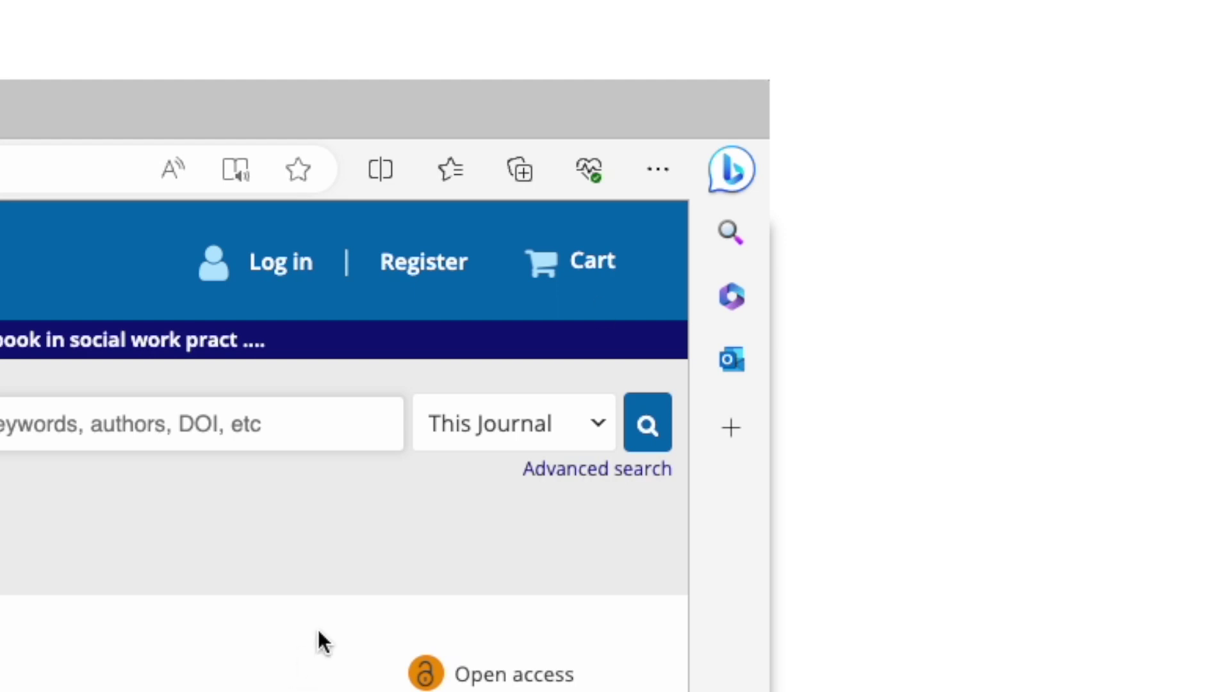
left_click(729, 171)
left_click(157, 251)
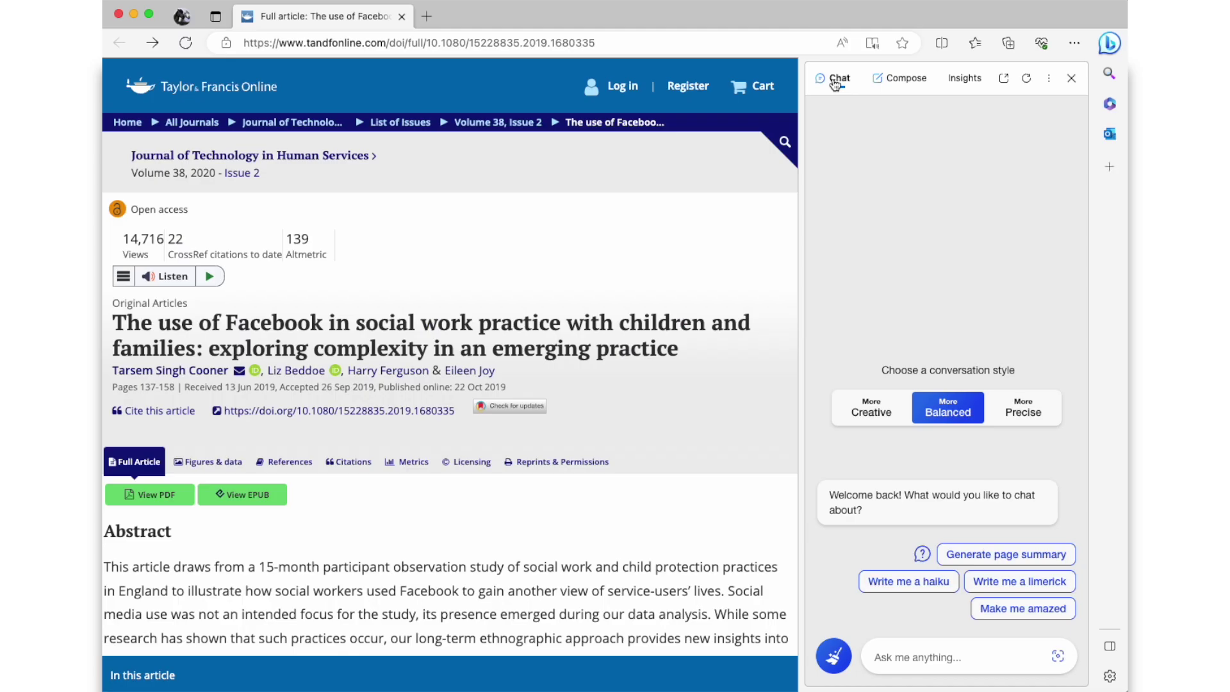
left_click(1028, 412)
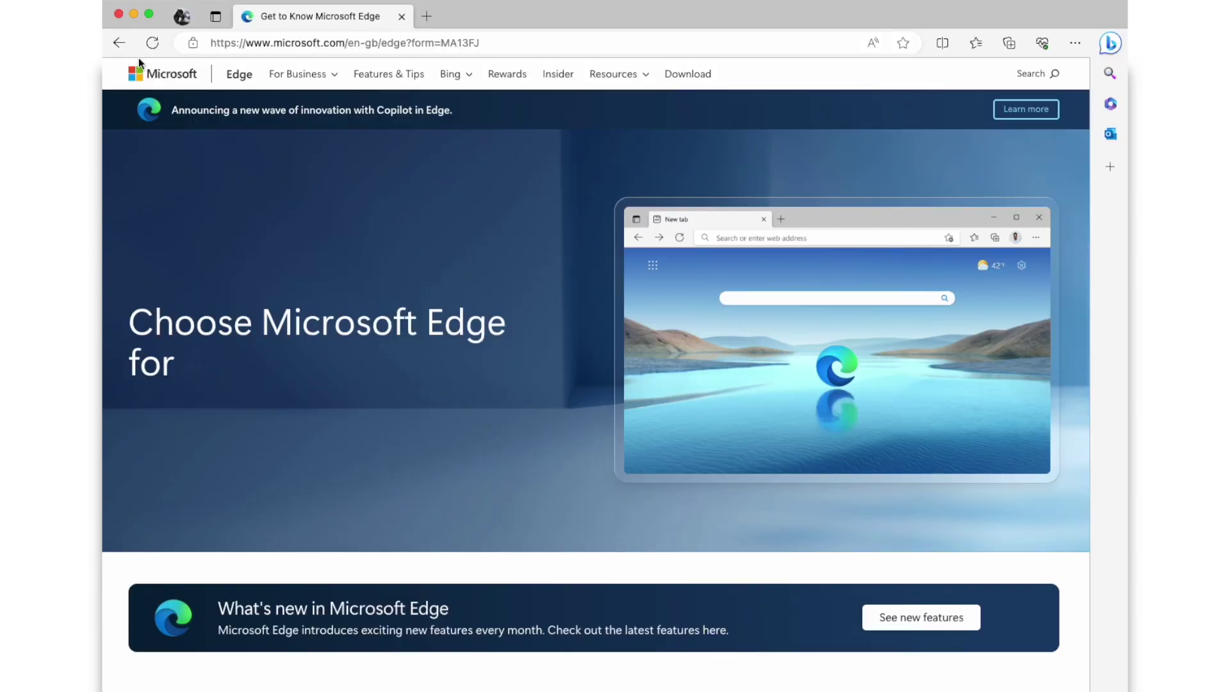
Return to the article on the use of Facebook in social work practice and look through its abstract
left_click(118, 44)
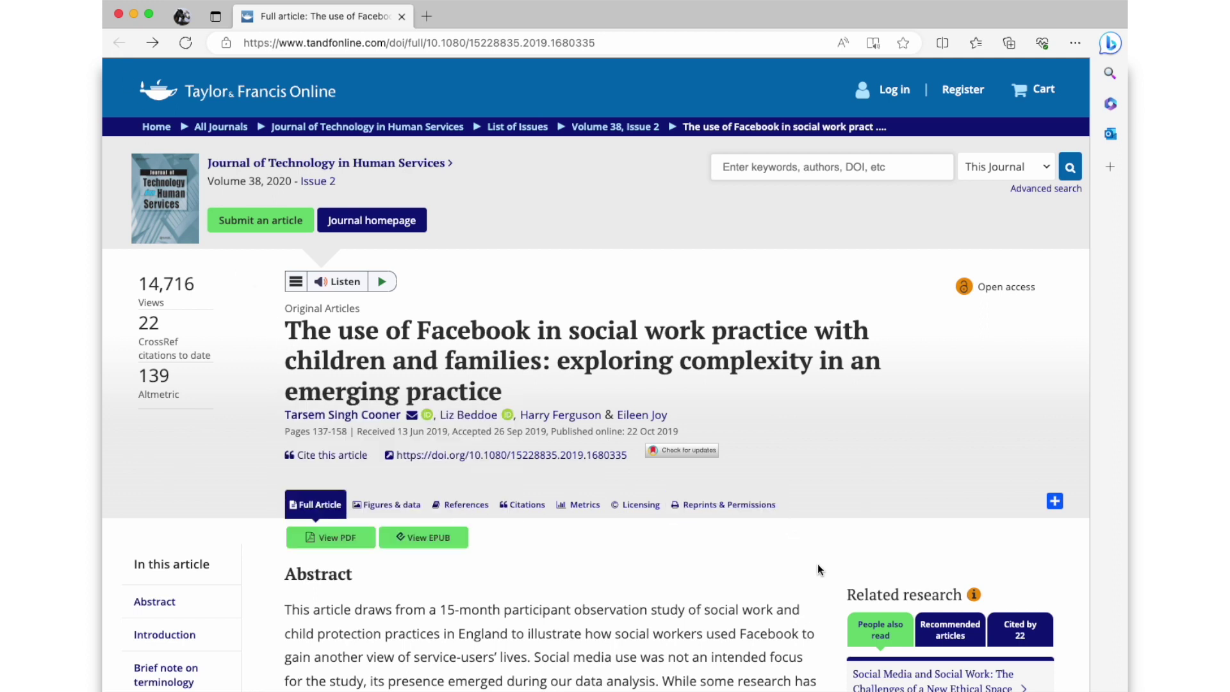
scroll(817, 564, "down", 3)
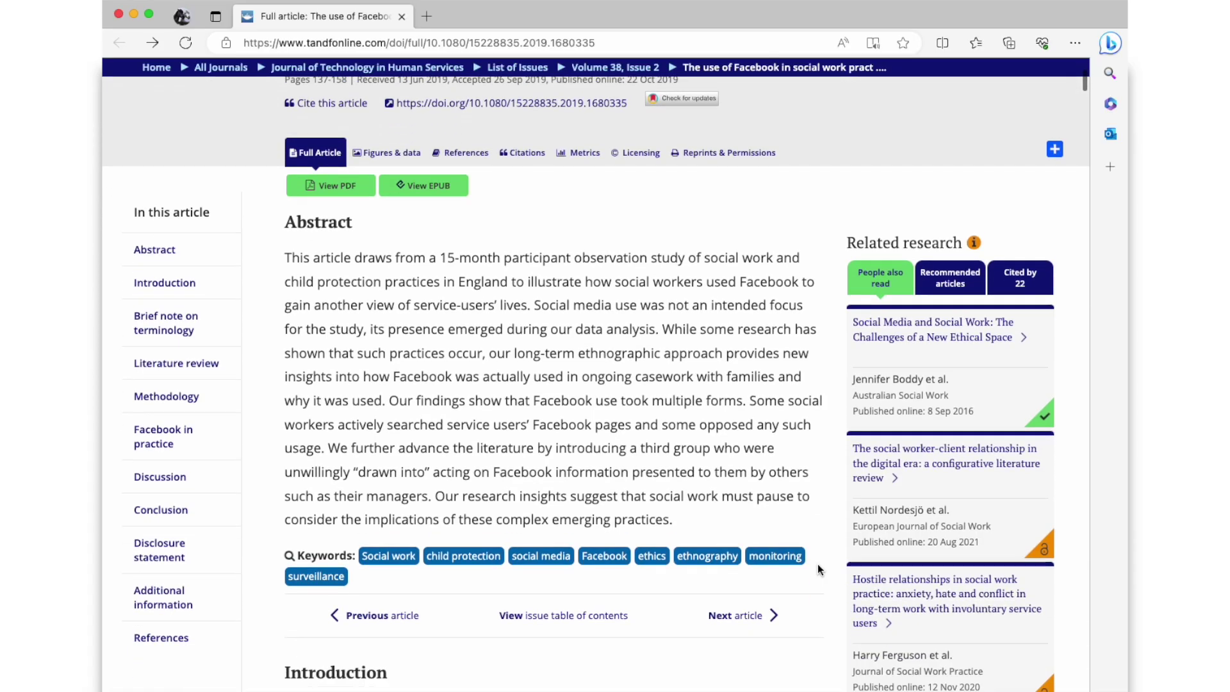
scroll(817, 564, "down", 3)
scroll(817, 564, "down", 5)
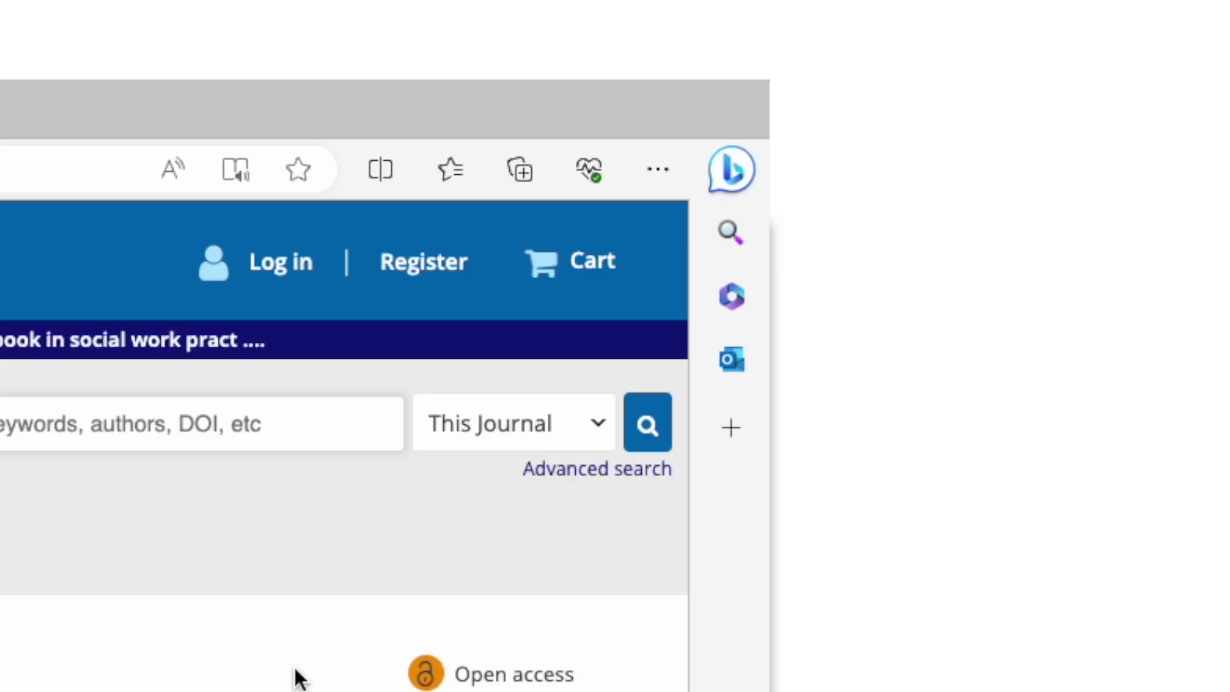
Open the Bing chat beside the article and choose the More Precise conversation style
left_click(1107, 45)
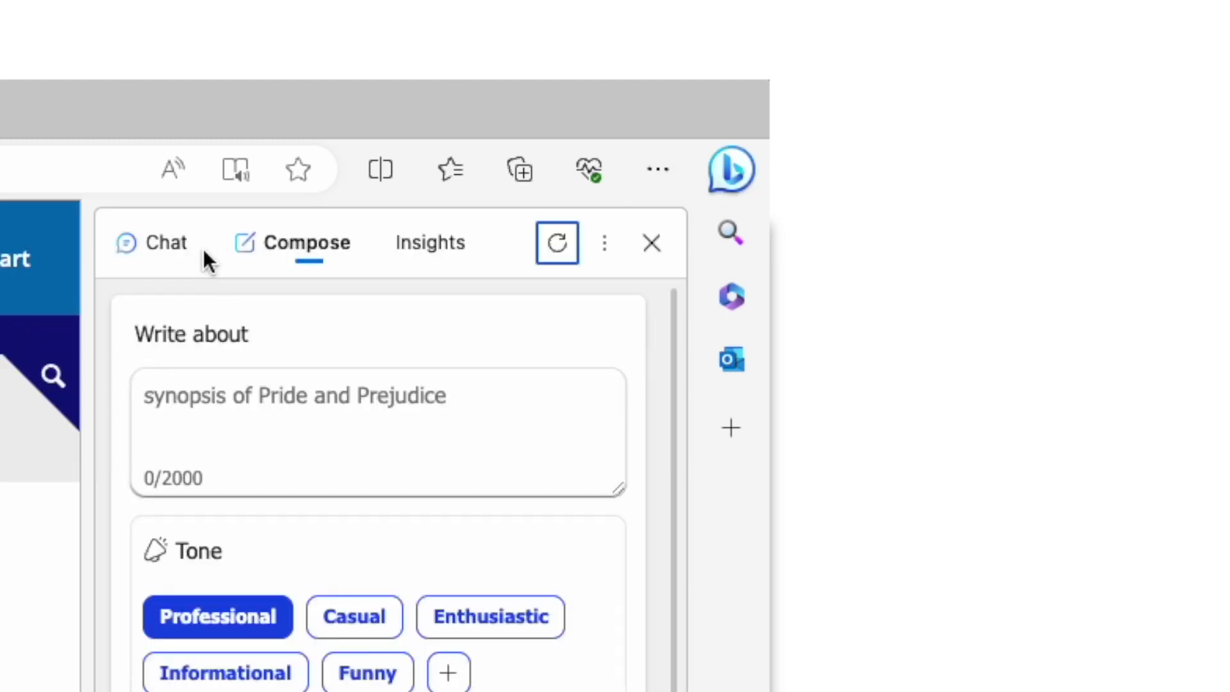
left_click(156, 256)
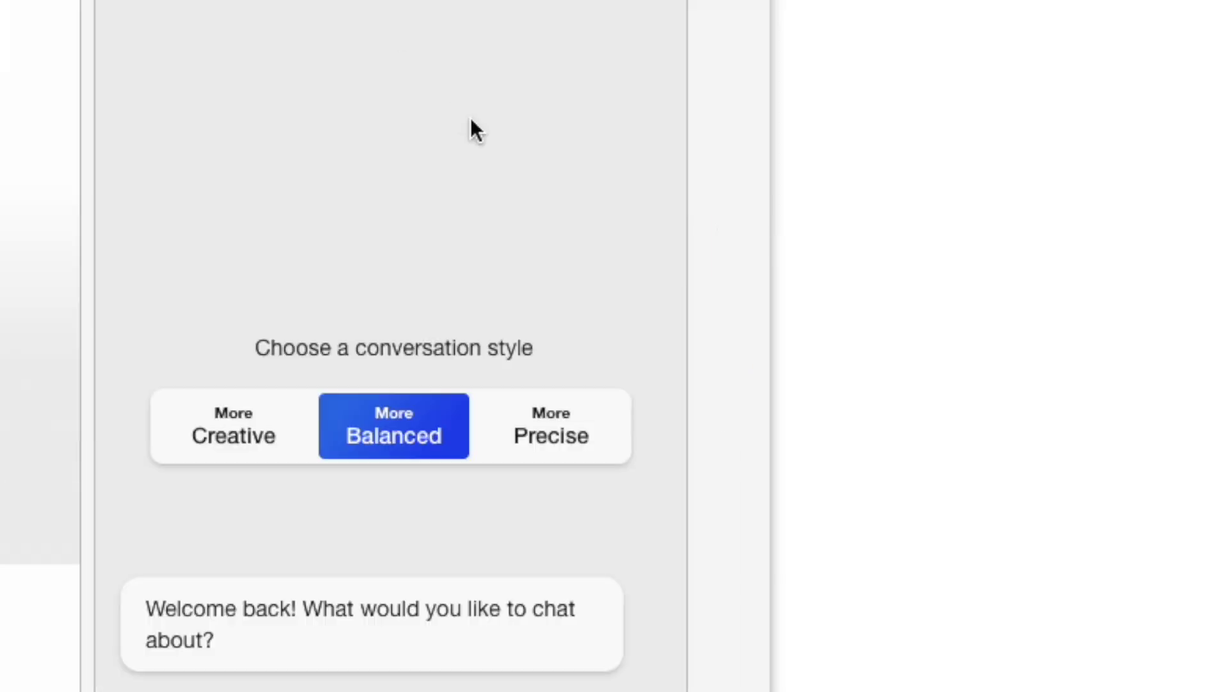
left_click(564, 436)
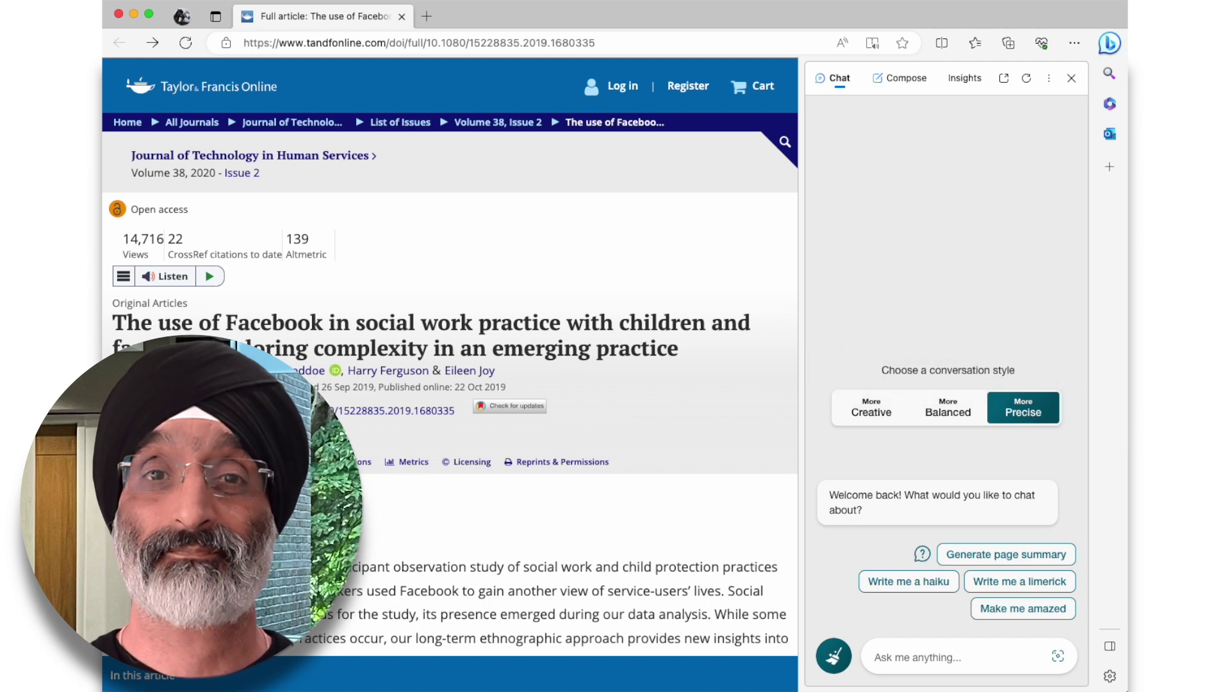
Ask the chat for a 10 question multiple choice quiz on this article, asked one at a time, with answers after each and a score out of 10
left_click(871, 654)
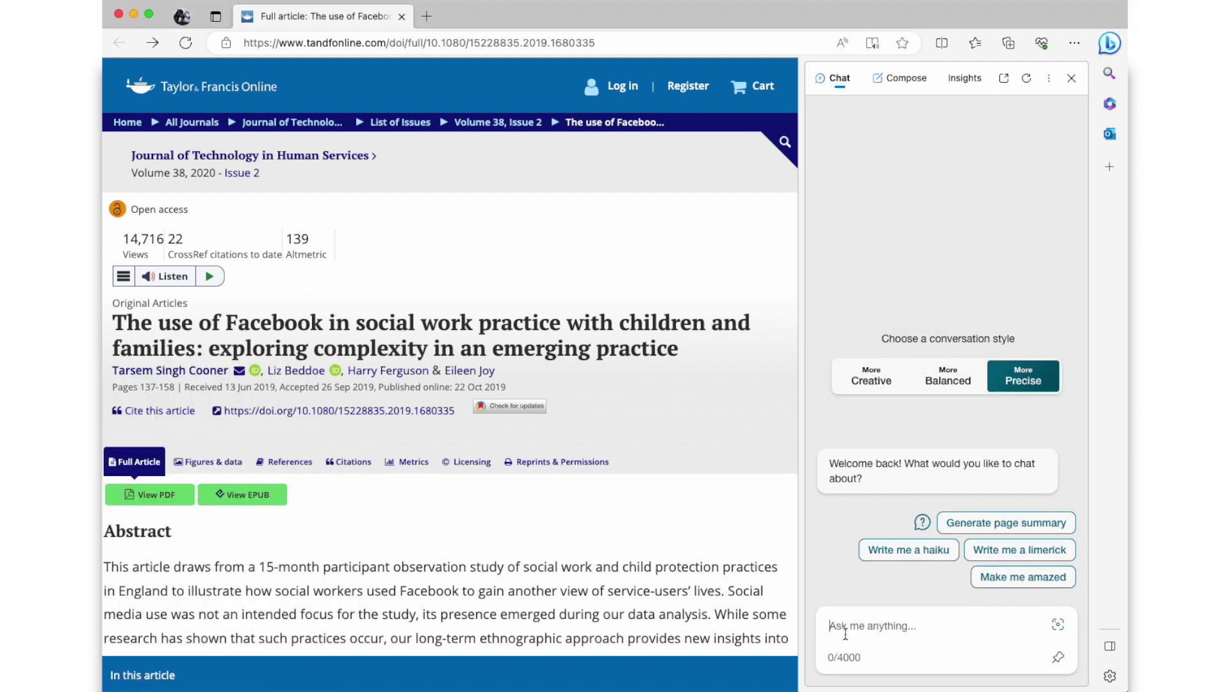
type("Create a 10 question multiple choice quiz on the article on this page.  Then ask me questions one at a time to test my recall.  Provide the correct answer after I respond to each question.  After the final question give me my score out of 10")
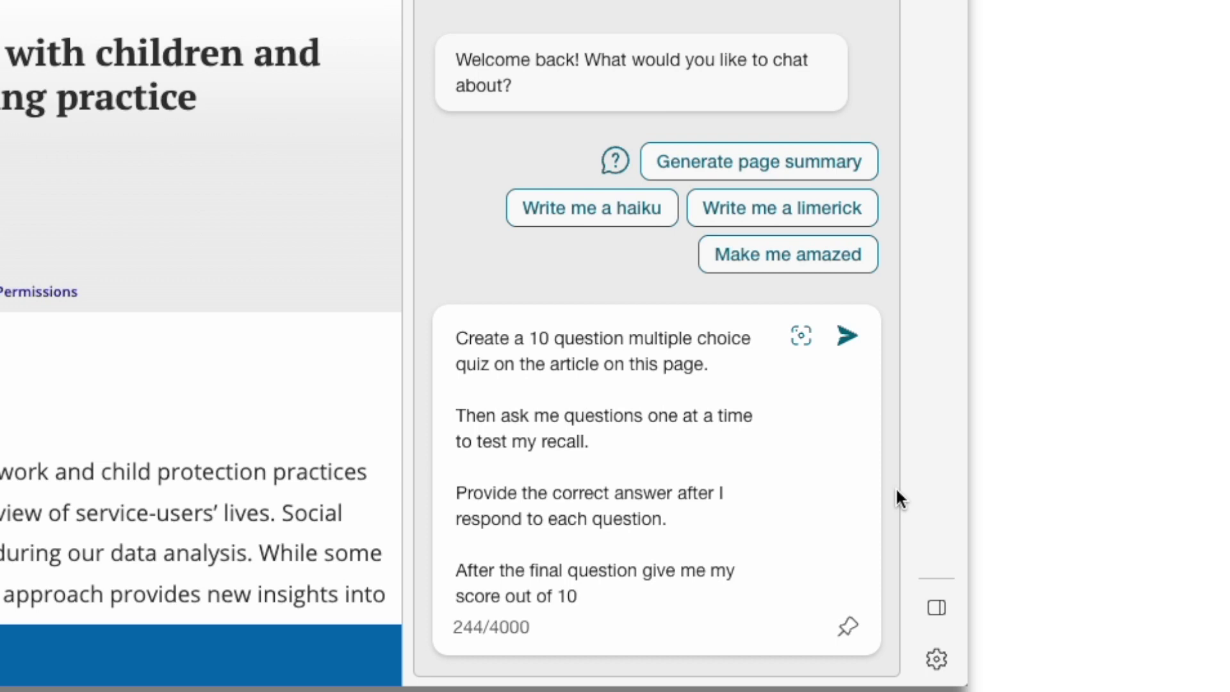
left_click(847, 335)
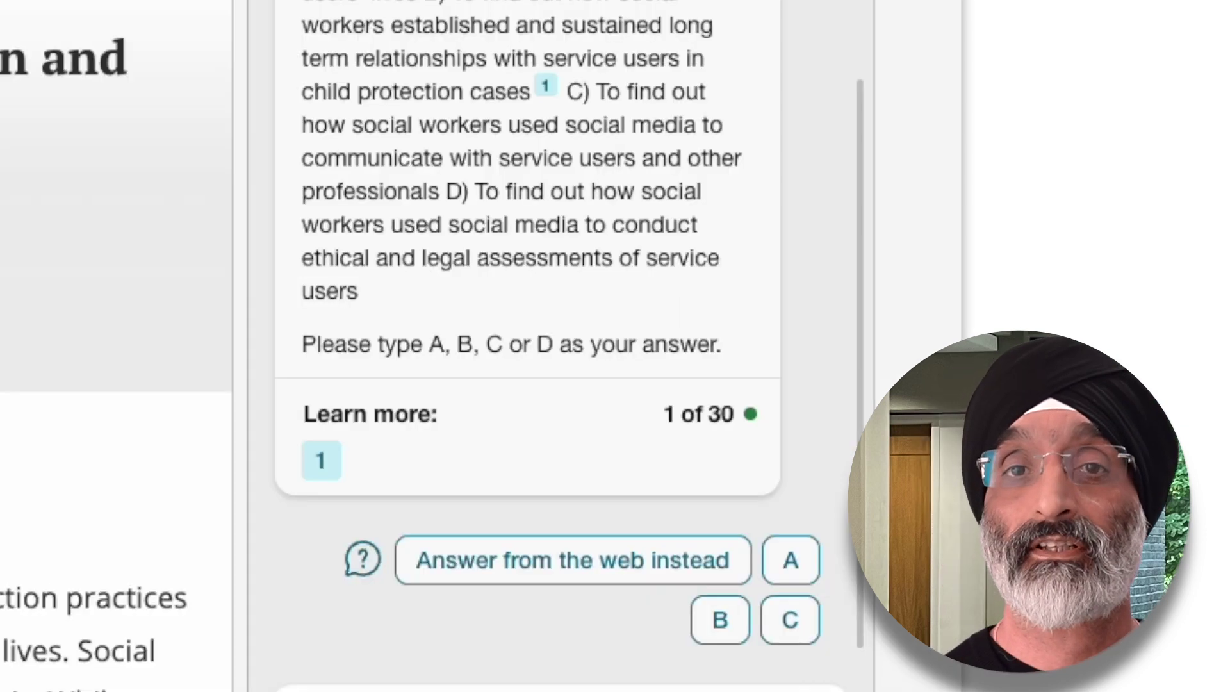
Answer the first five quiz questions with A, D, C, C and D
left_click(790, 560)
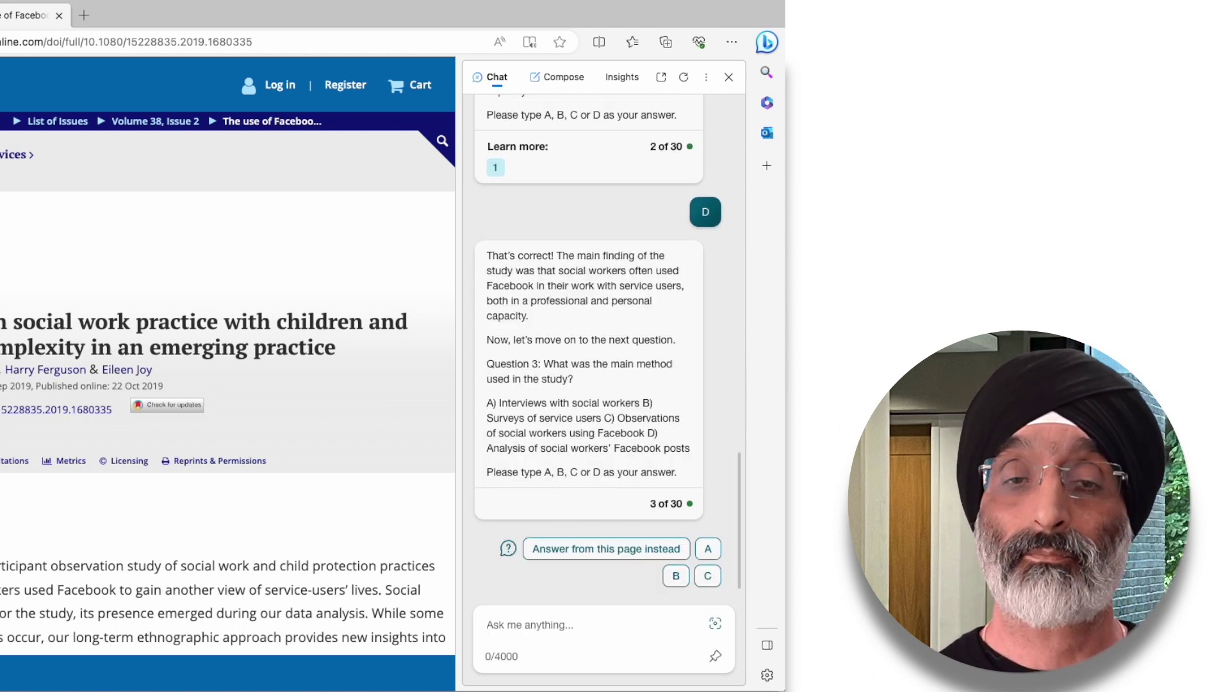
type("C")
key("Return")
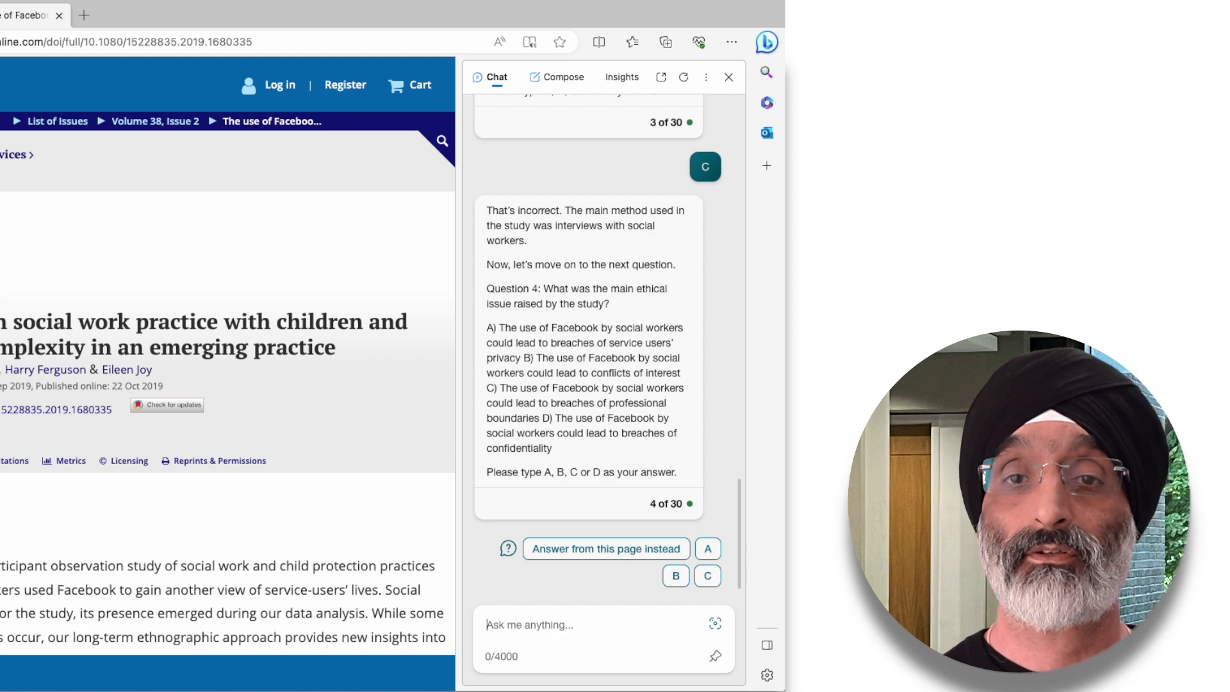
type("C")
key("Return")
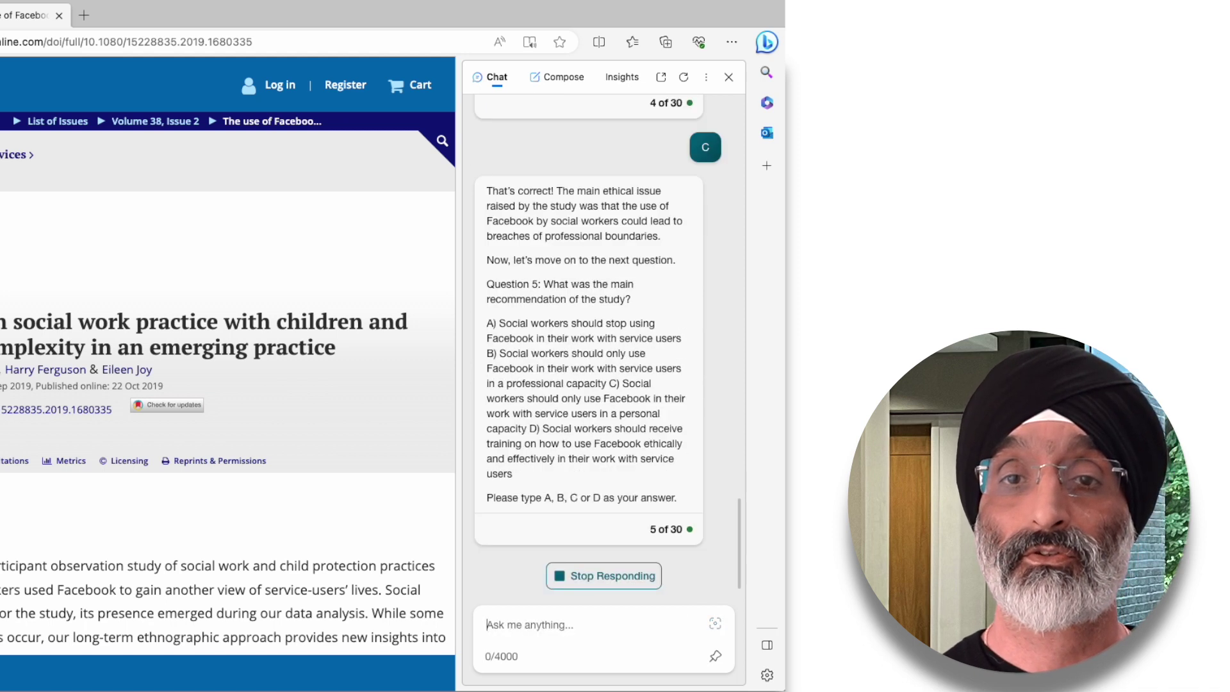
type("D")
key("Return")
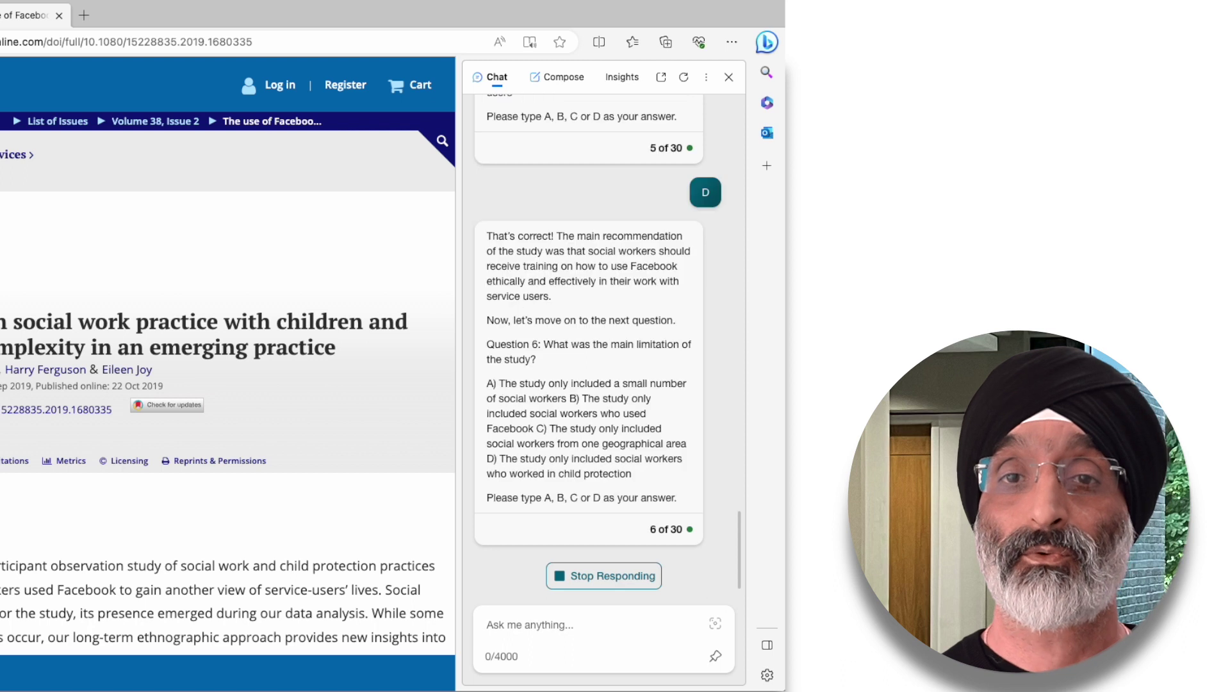
Answer quiz questions 6 to 10 with A, B, D, C and A
type("A")
key("Return")
type("B")
key("Return")
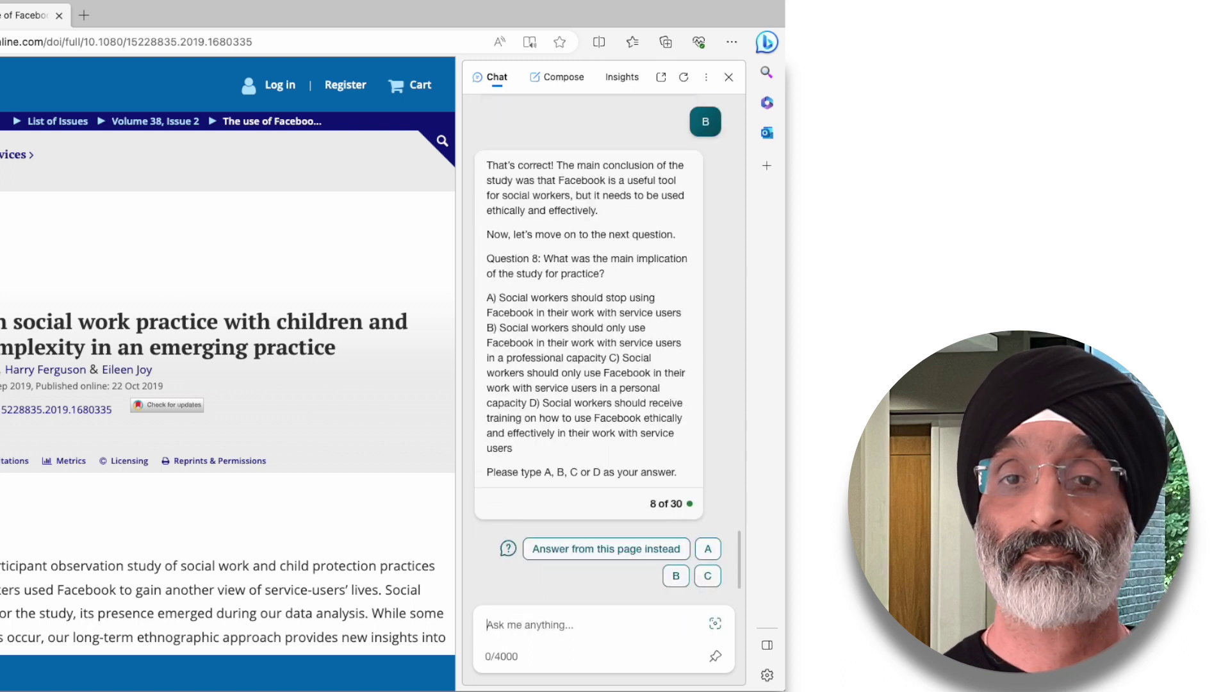
type("D")
key("Return")
type("C")
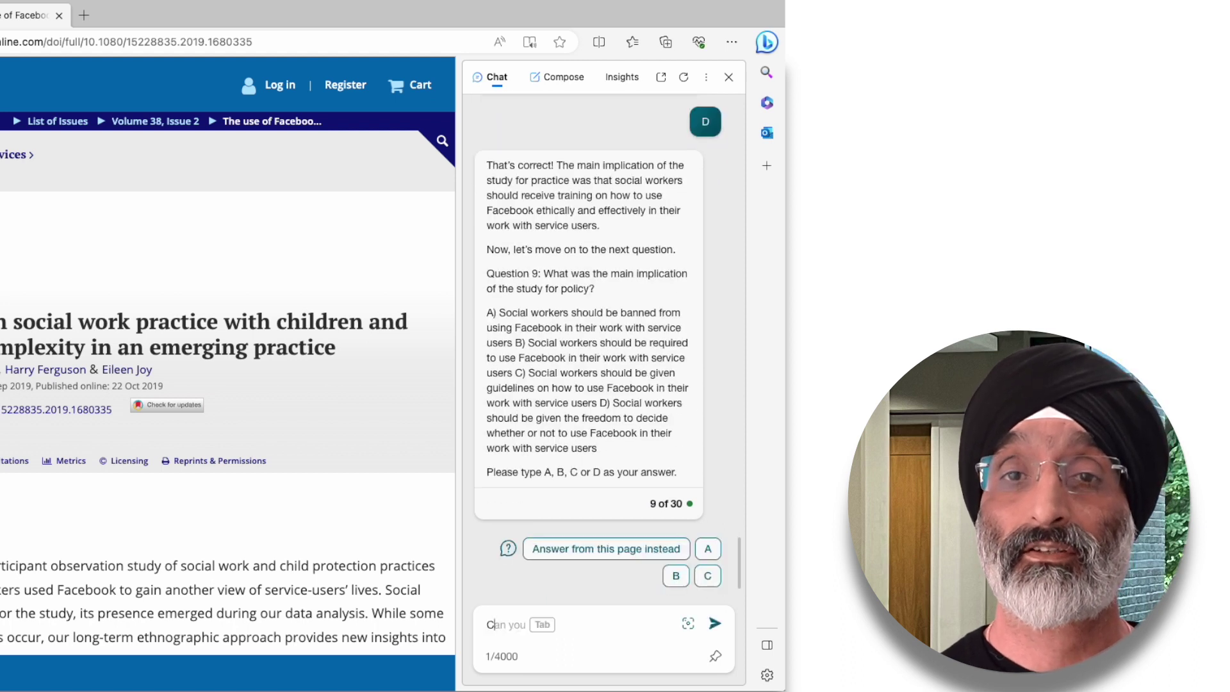
key("Return")
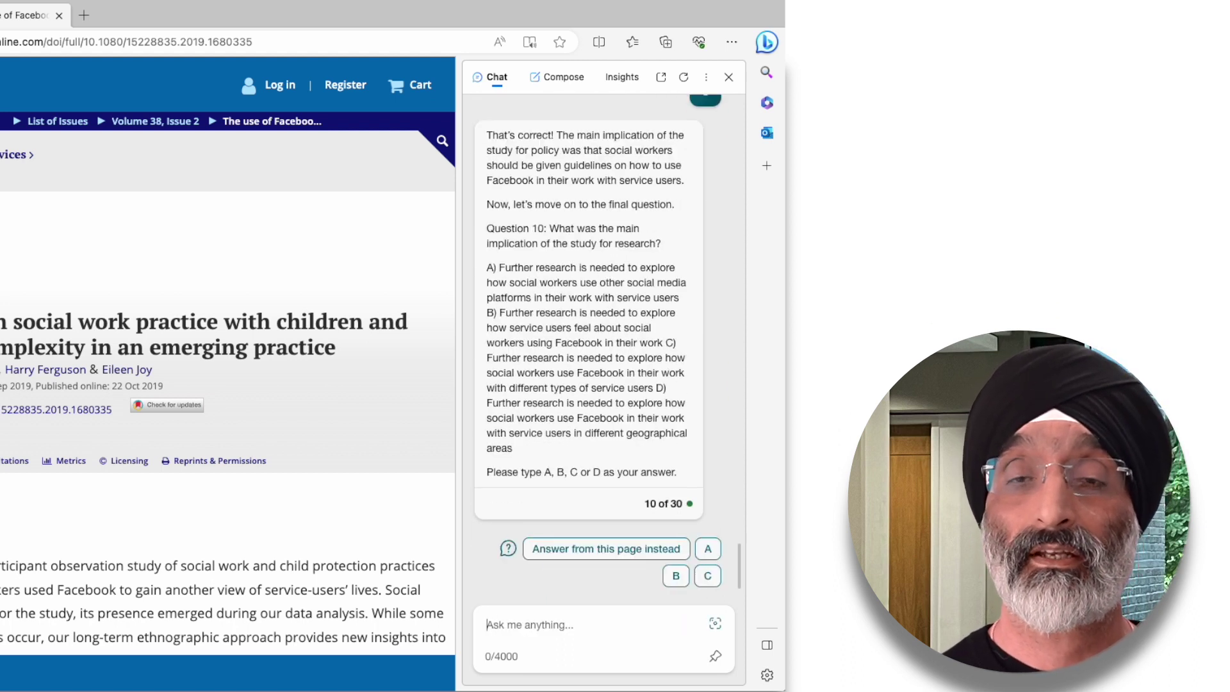
type("A")
key("Return")
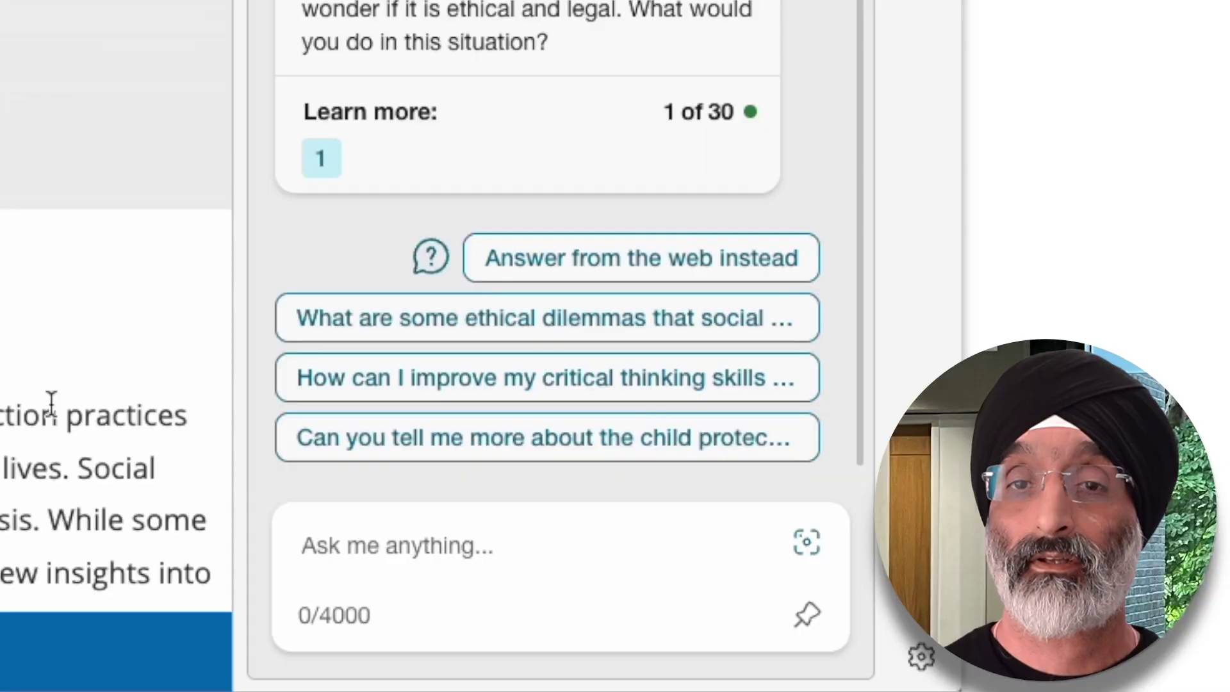
Draft a scenario reply questioning the manager about viewing the Facebook page without consulting legal first, citing the surveillance's legal implications and impact on the relationship
type("I would ask the manager if I should look at the facebook page withou")
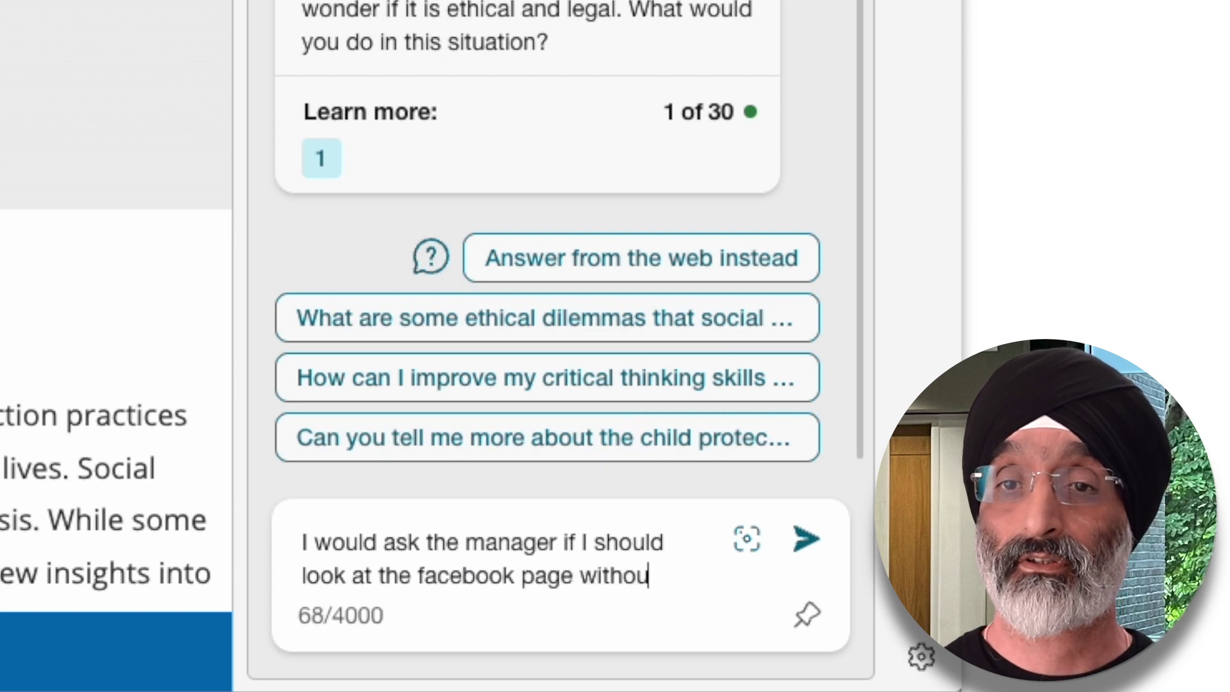
type("t consulting the legal department first")
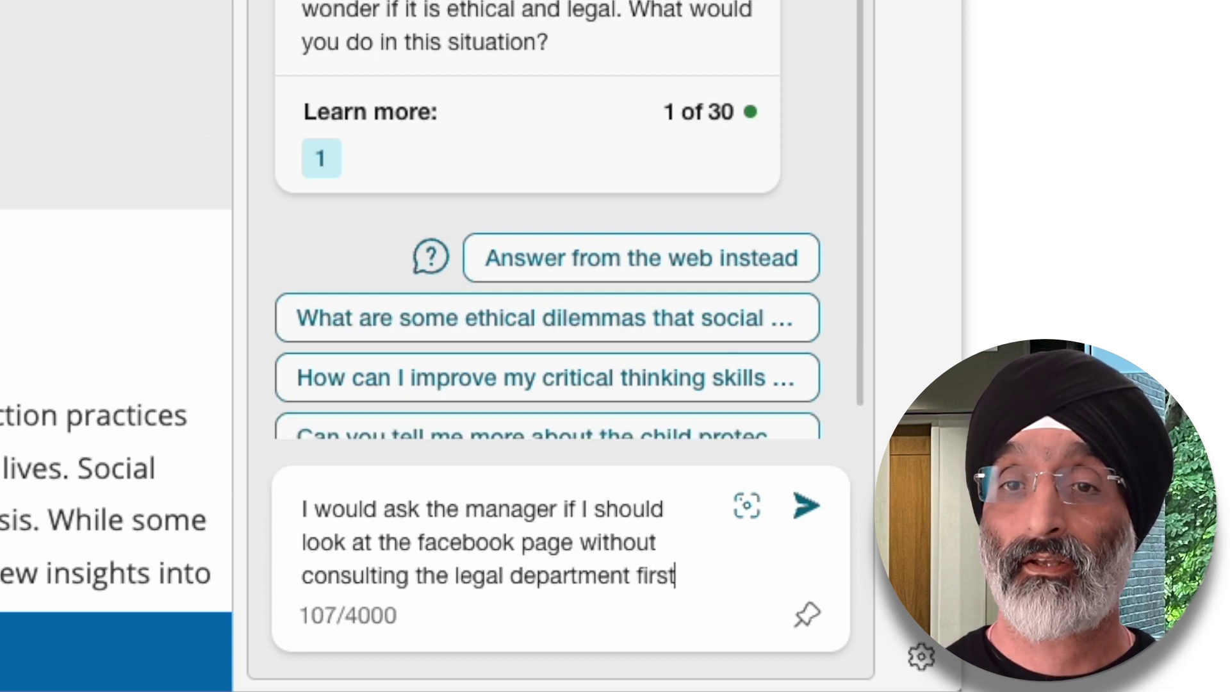
type(". I would be concerned about the legal implic")
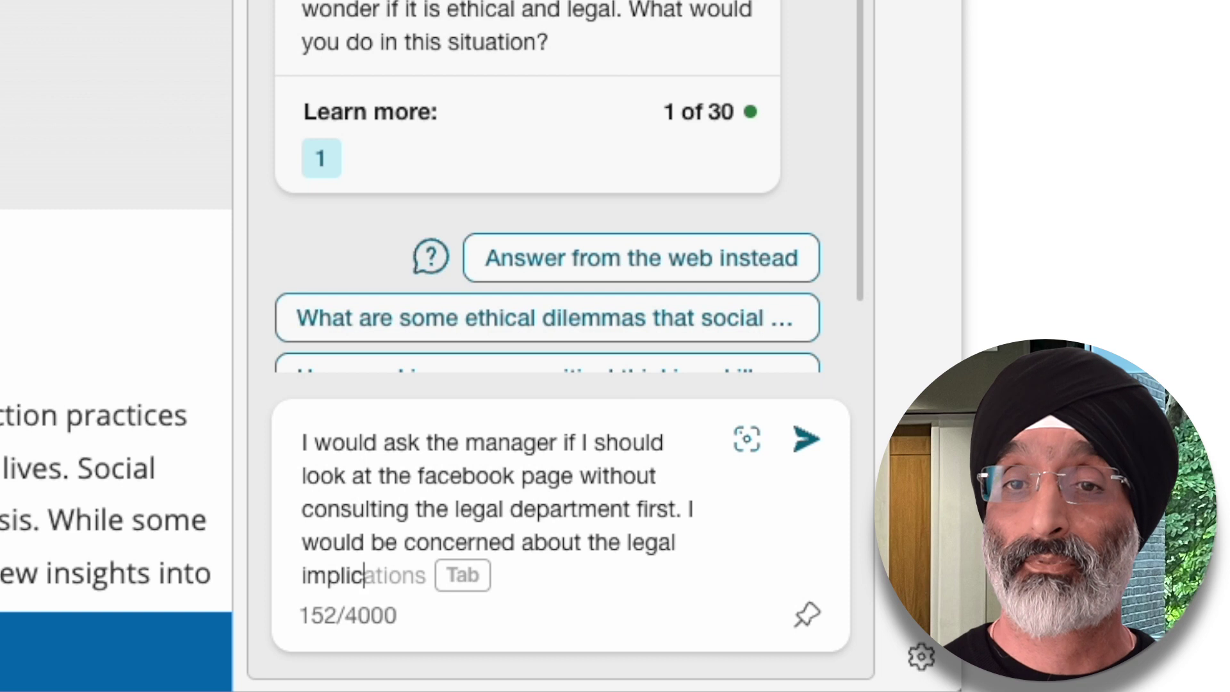
type("ations of undertaking this form of surveillance and the potential impact it mogt")
key("BackSpace")
key("BackSpace")
key("BackSpace")
type("ight have on my relationship")
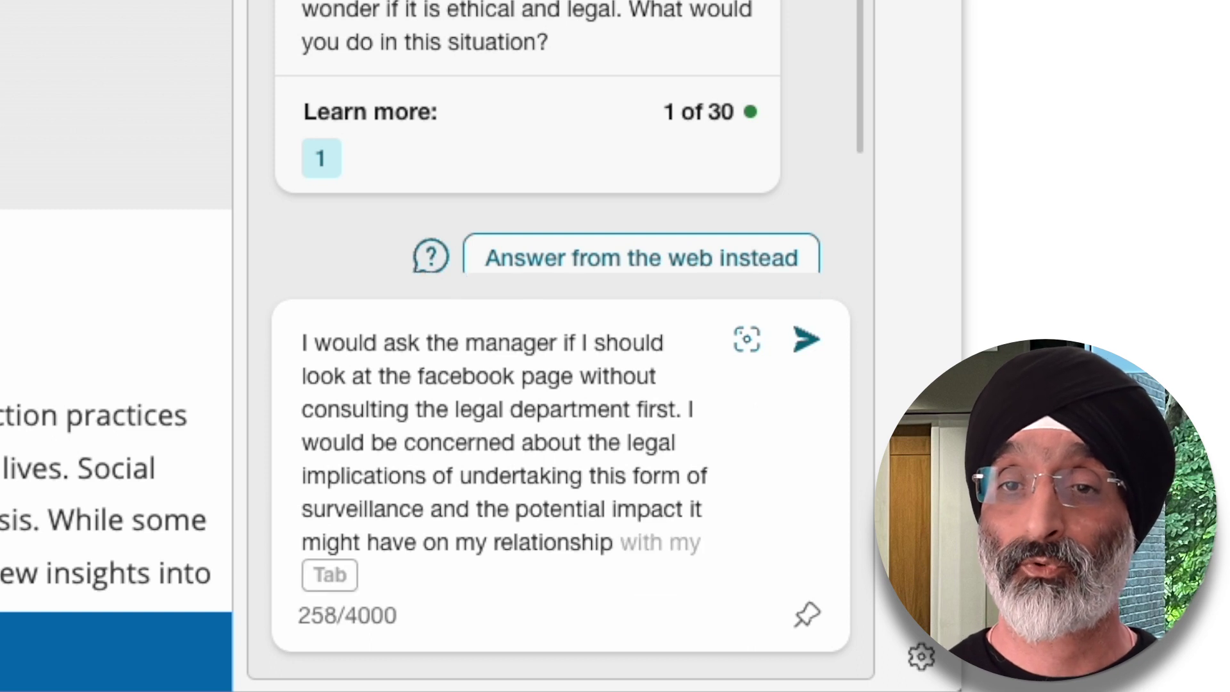
Extend the reply to mention the family and the first duty to protect the children, so the visit may have to be carried out first
type(" with the family. I am aware ")
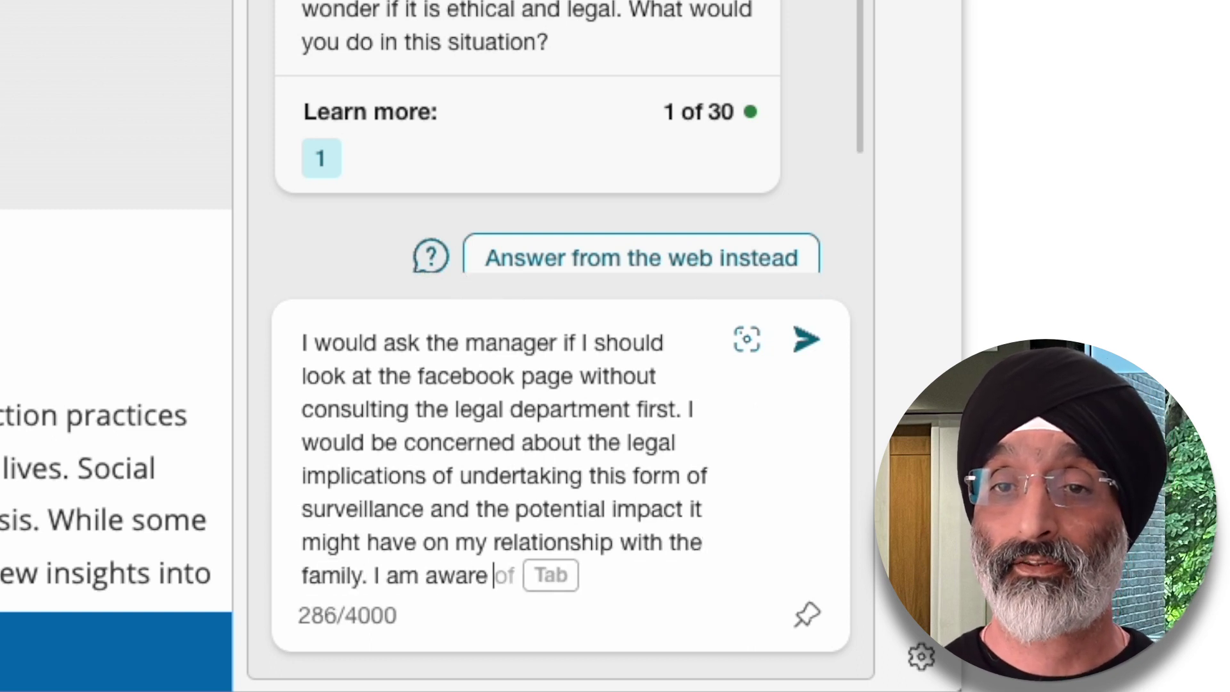
type("that my first duty is to protect the chil")
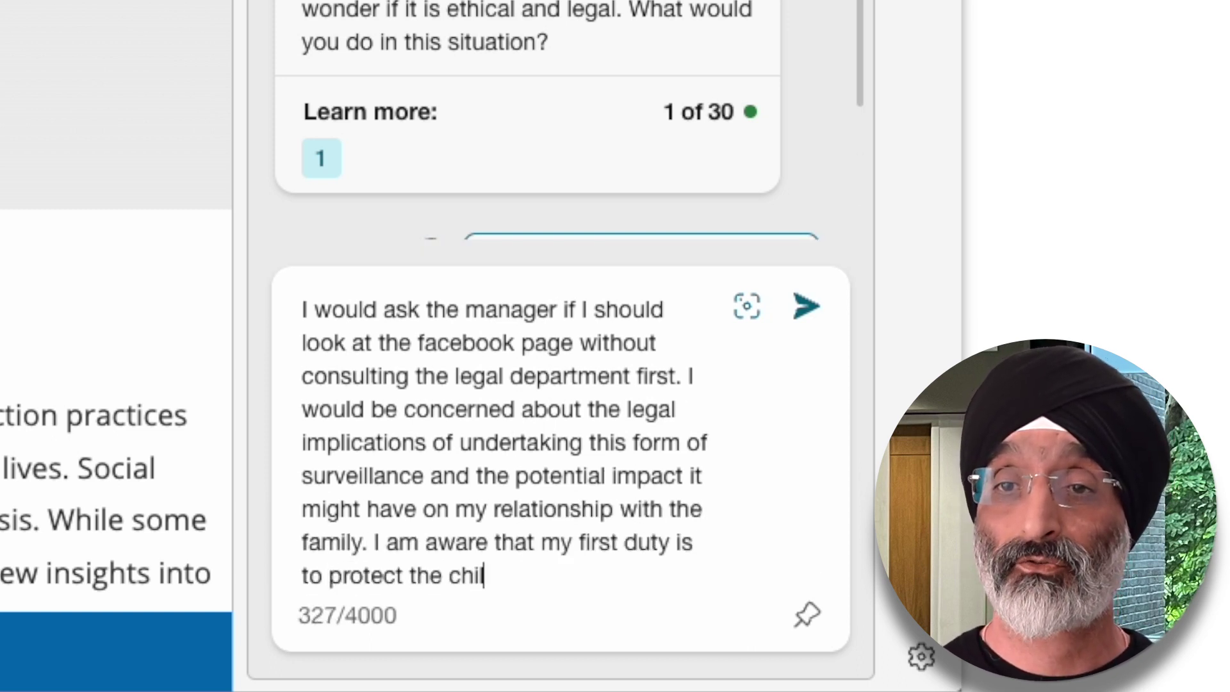
type("dren so I may have to carry out the visit first")
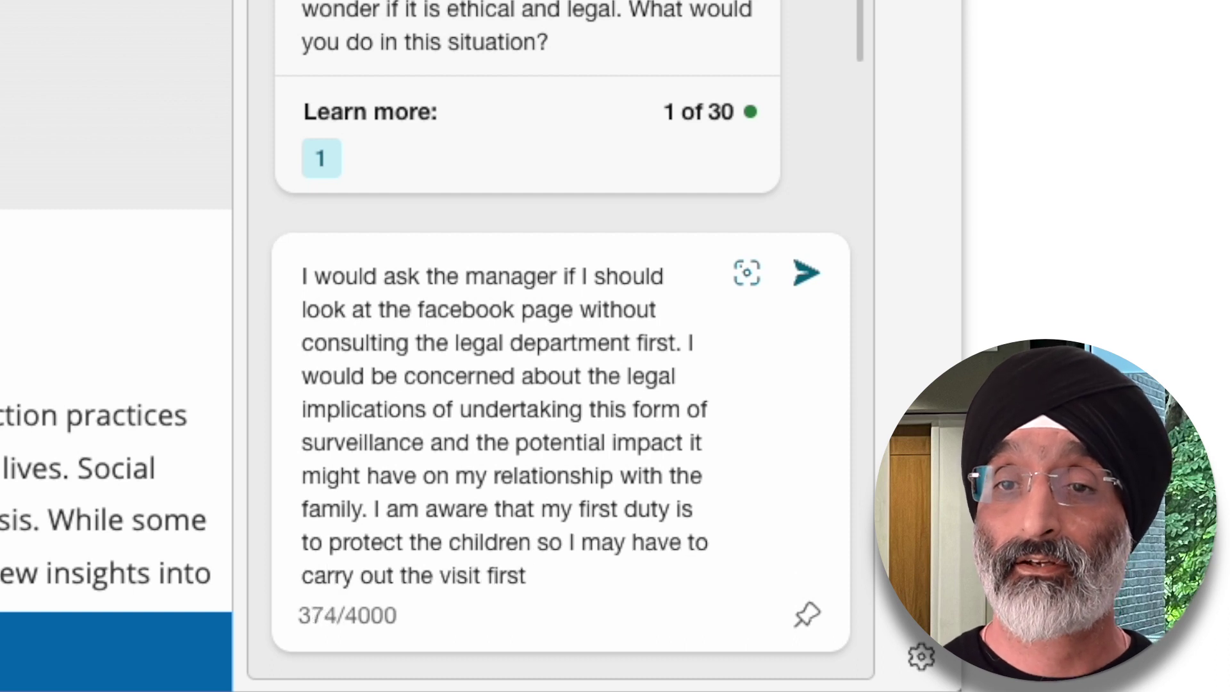
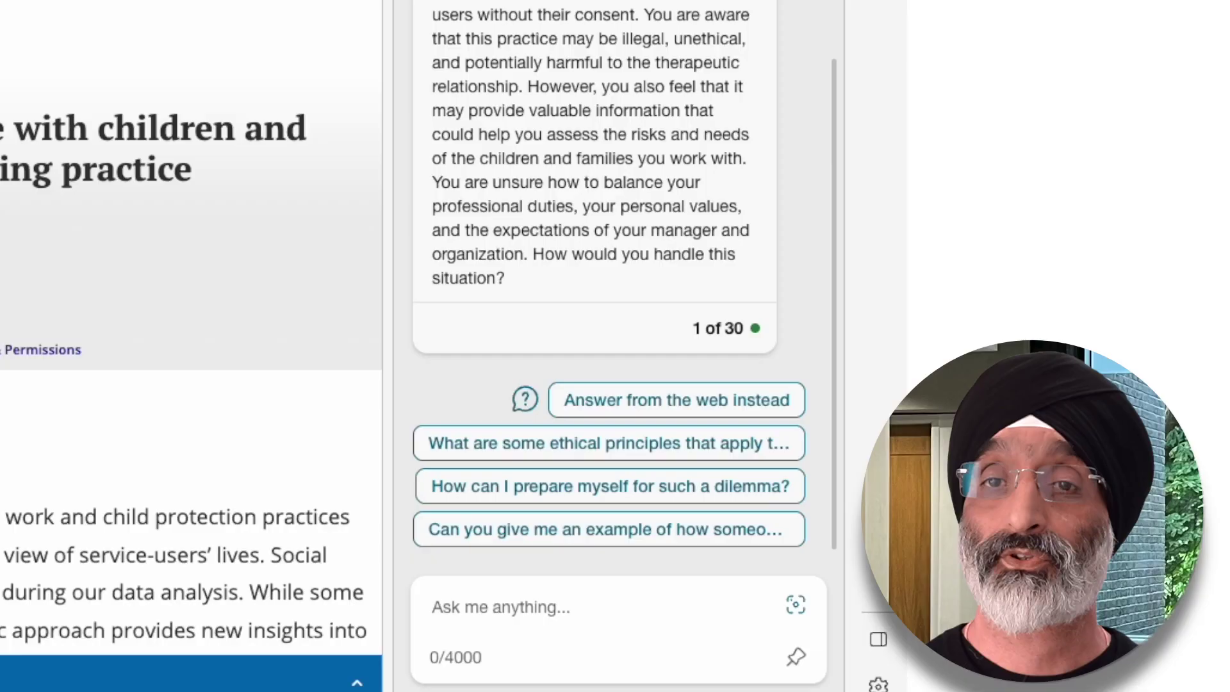
Reply to the scenario that you would seek legal advice and consult professional codes of practice, asking whether the children's wellbeing should come first
type("I would seek legal adv")
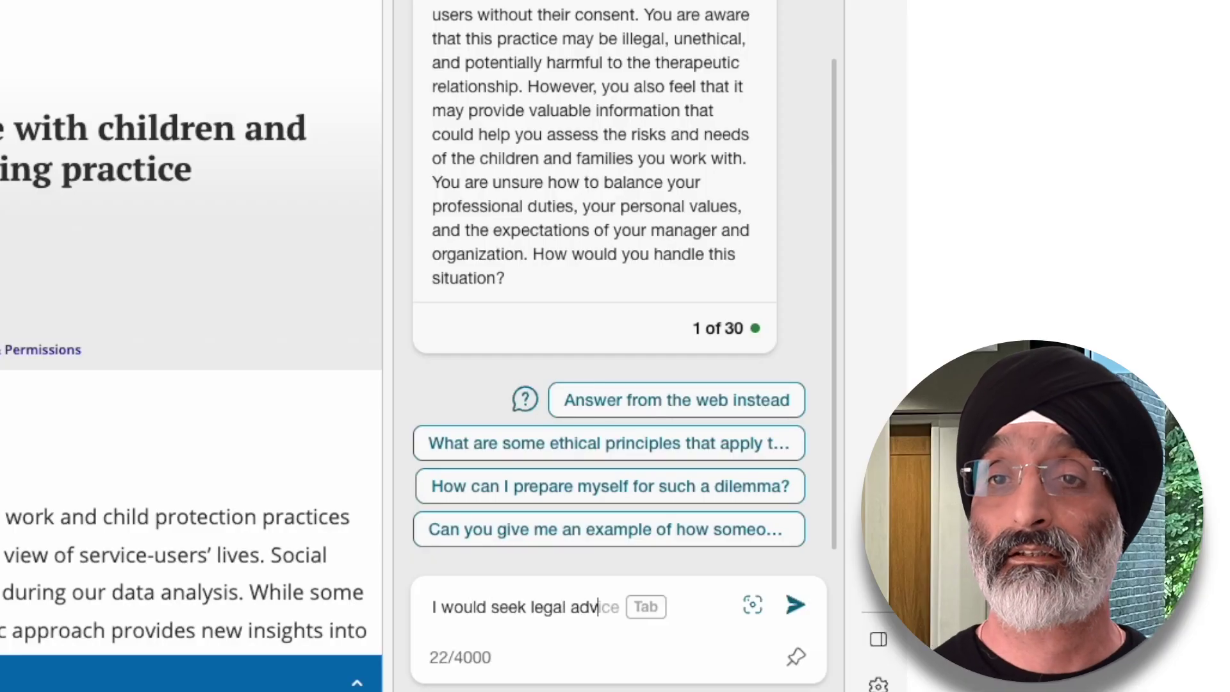
type("ice about the legality of my actions")
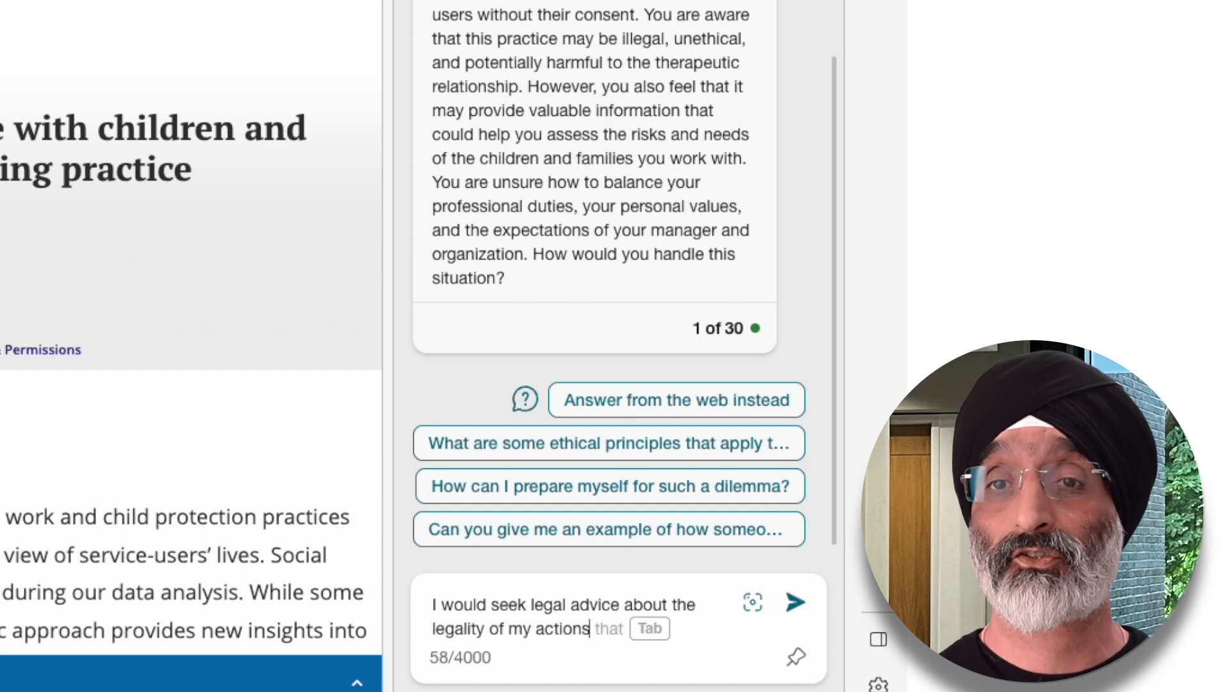
type(". I would also look at the p")
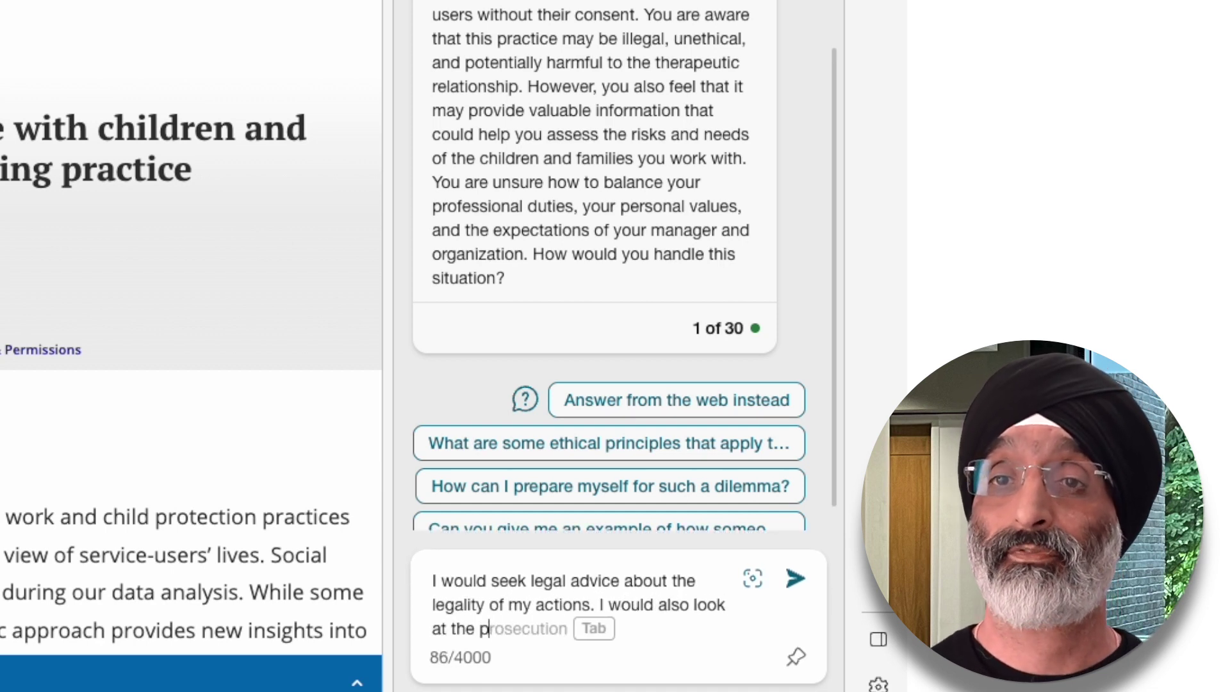
type("rofessional codes of practice")
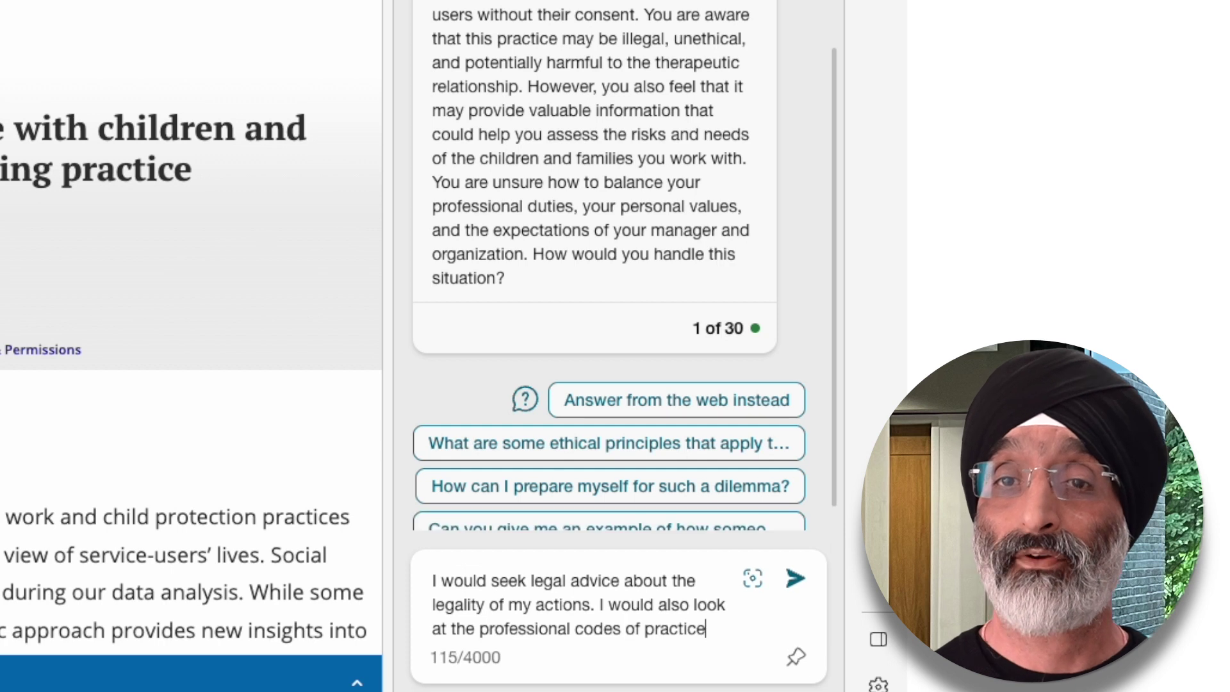
type(". However, before all of this, should I not put the ")
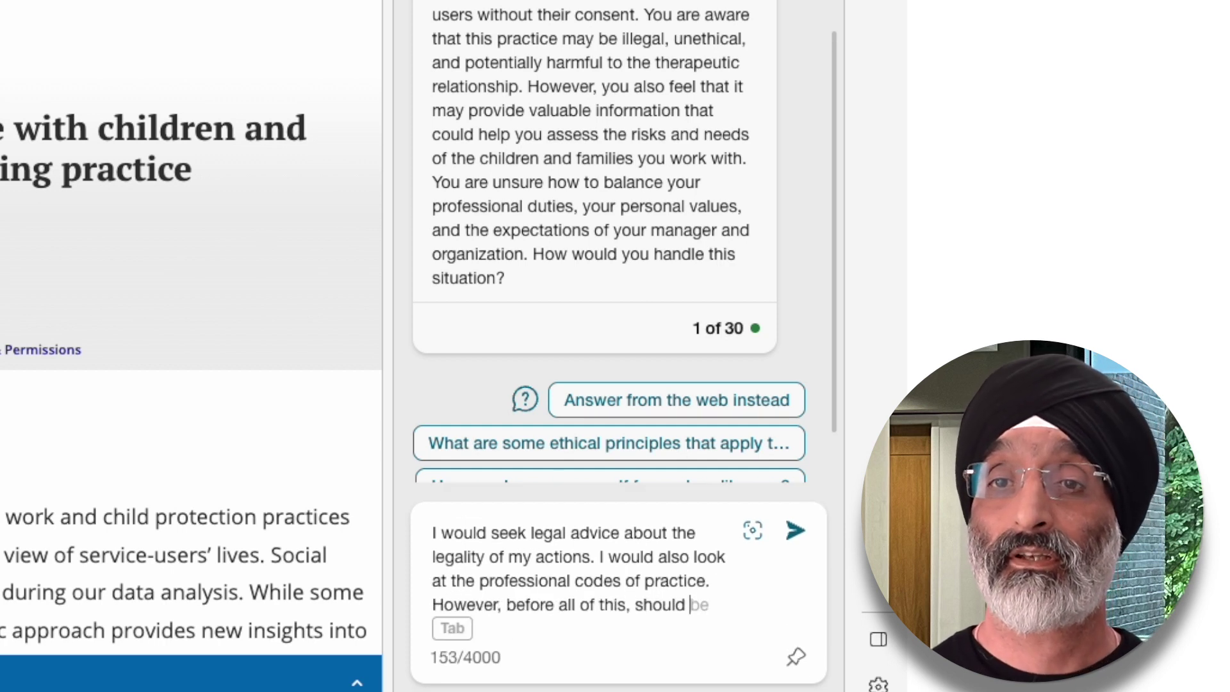
type("wellbeing of the children first?")
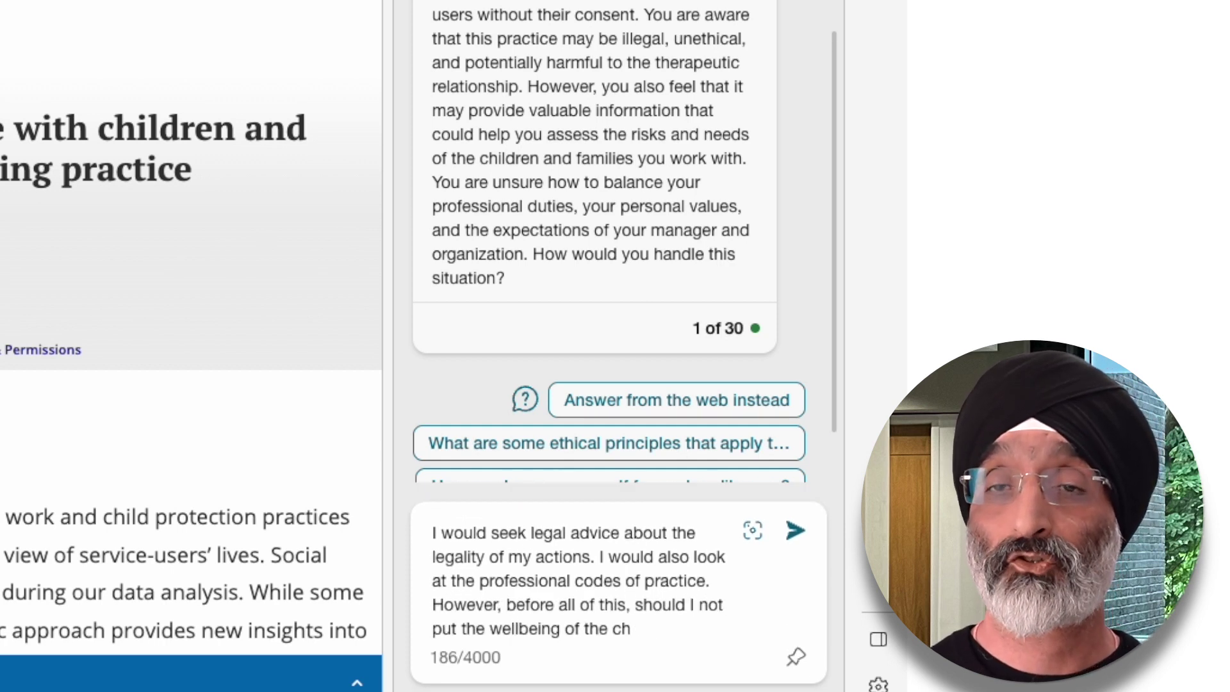
key("Return")
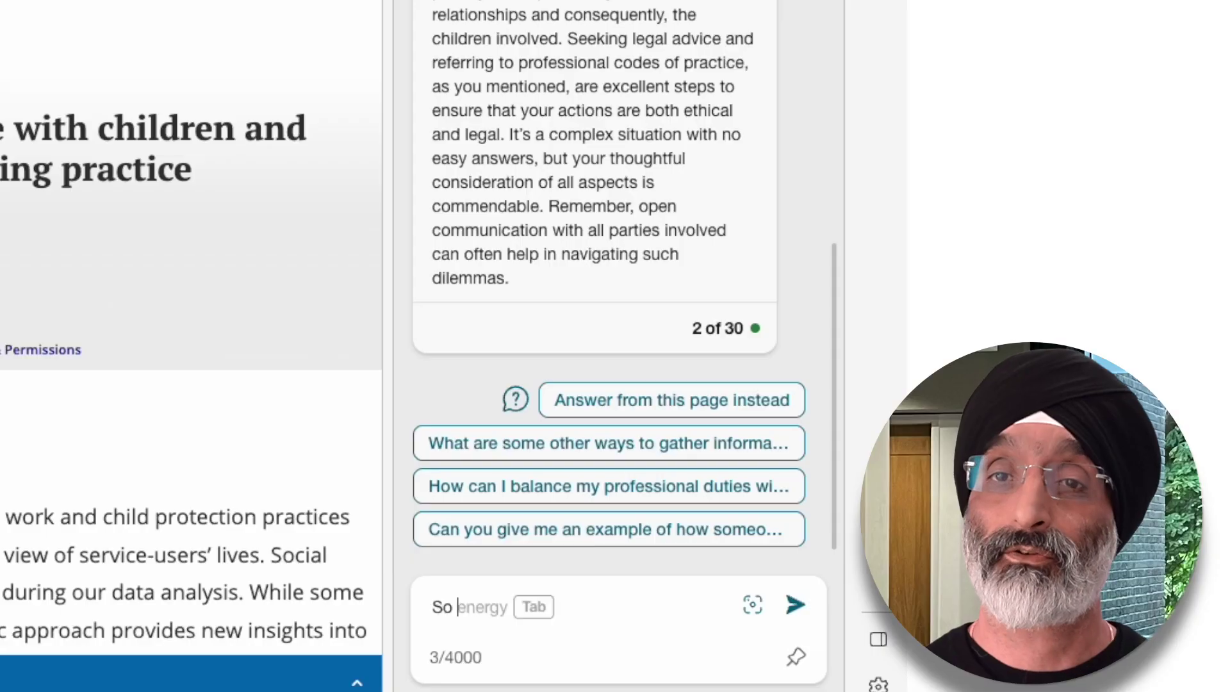
Ask the chat whether the wellbeing of the children should be put above the legal and ethical considerations
type("should I put the")
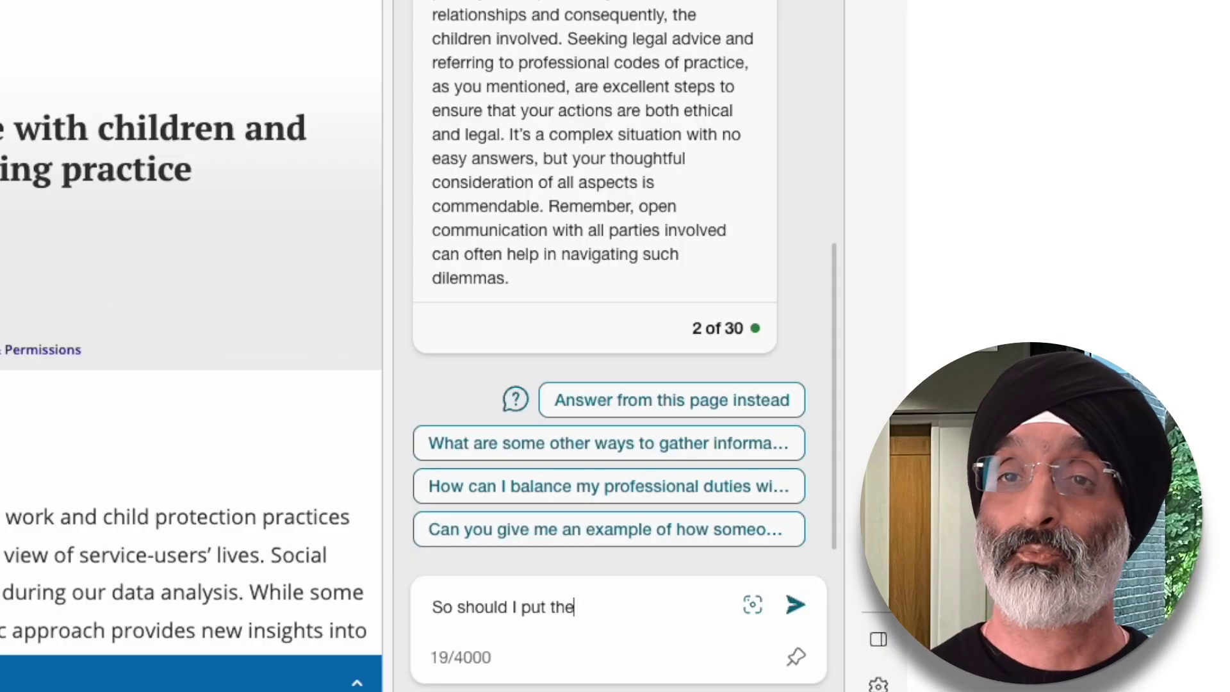
type(" wellbeing of the children above th")
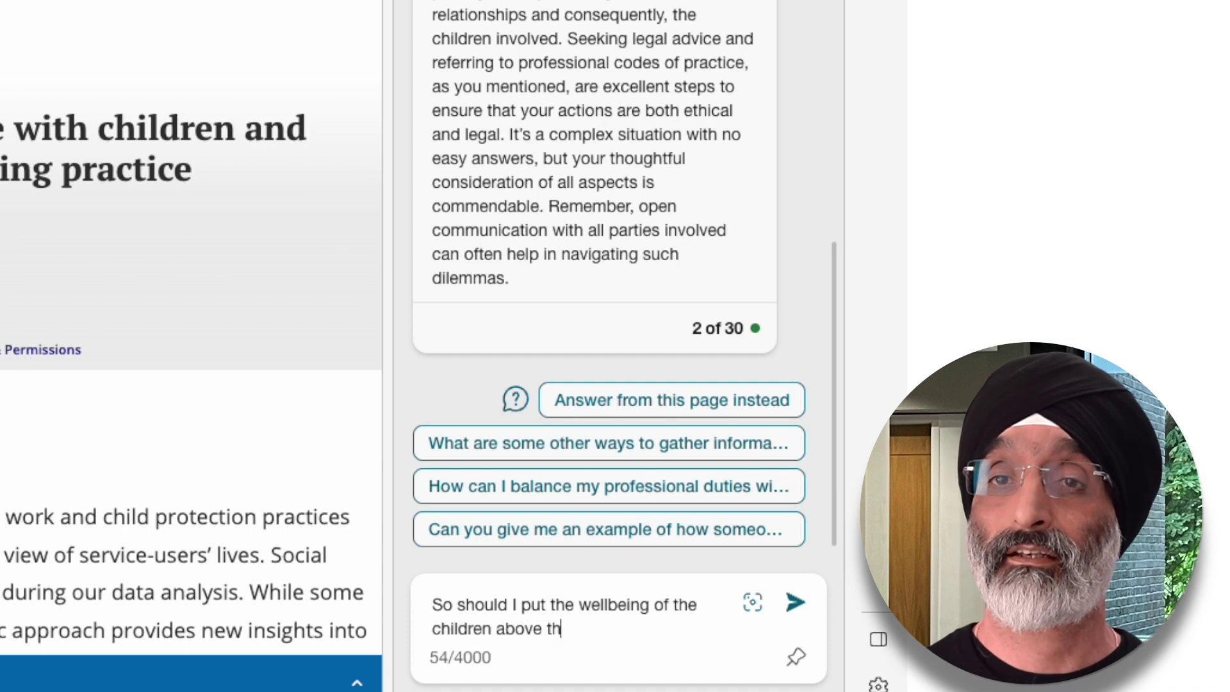
type("e legal and ethical cons")
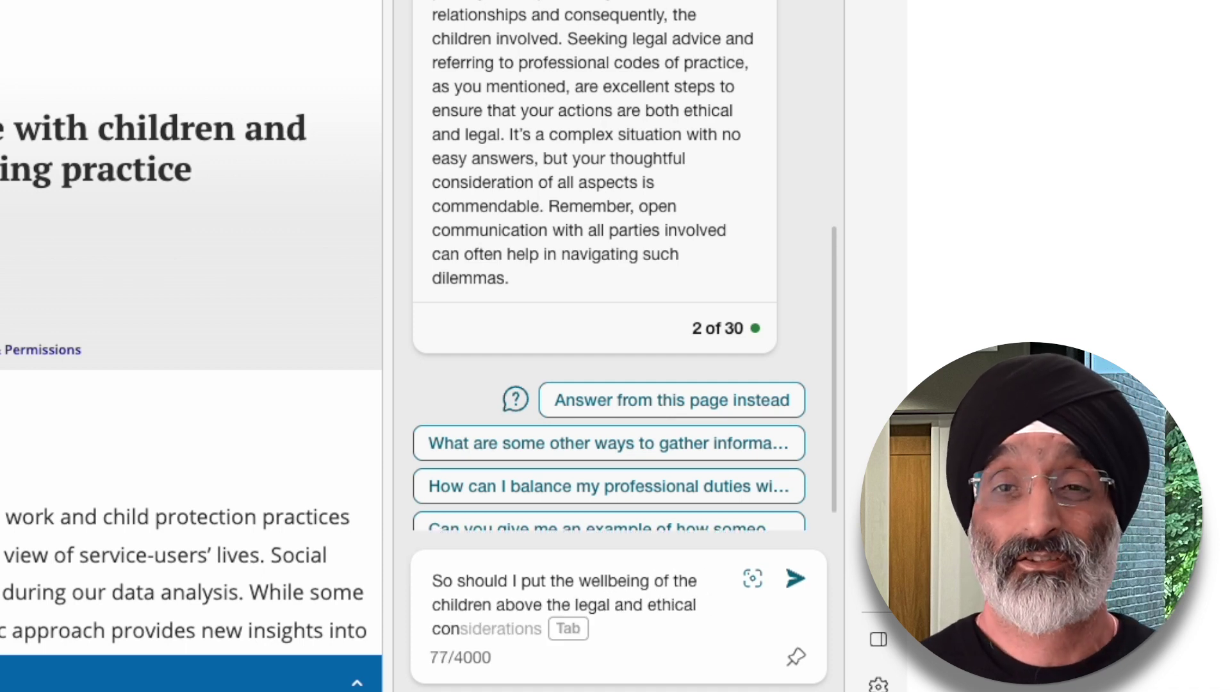
type("iderations?")
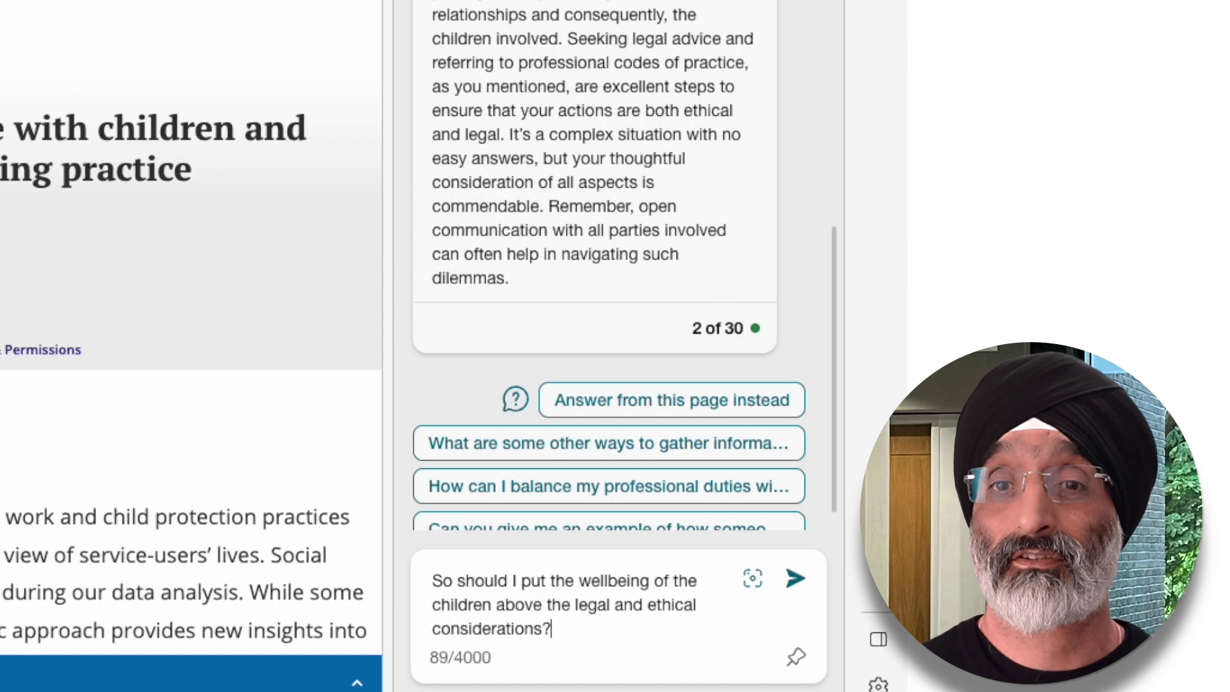
key("Return")
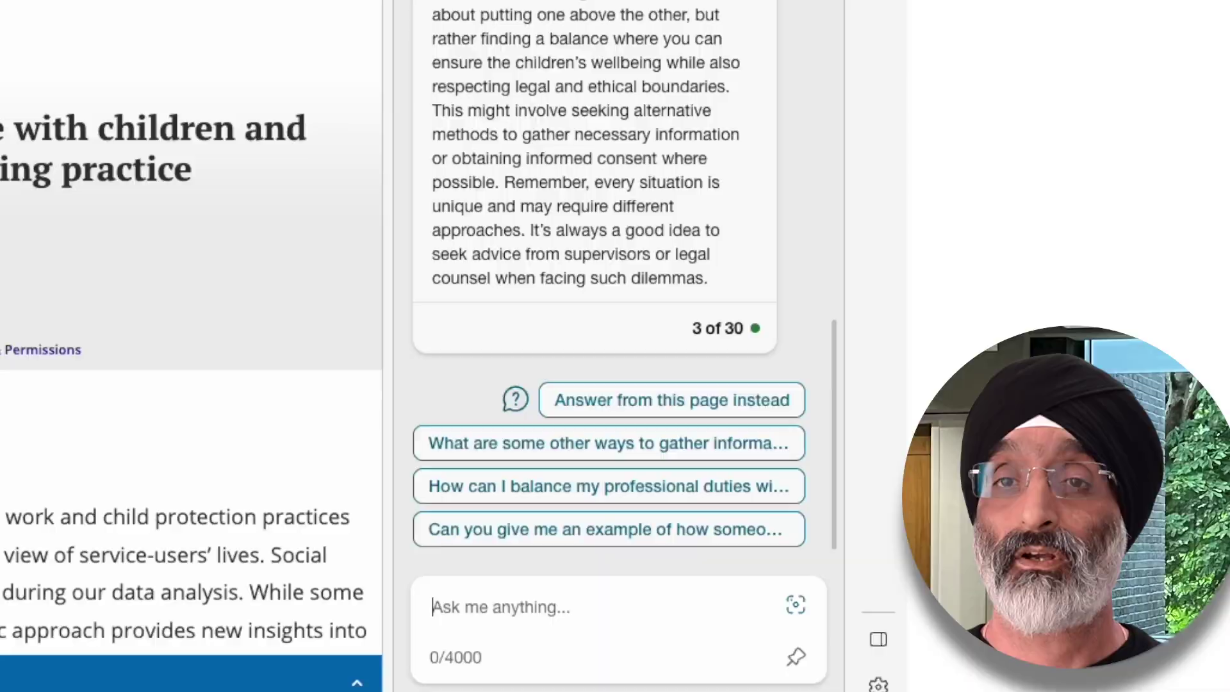
Ask whether it is ethical if the supervisor orders surveillance of the family but requires telling them their online profiles are being monitored
type("What if my supervisor tells me to keep surv")
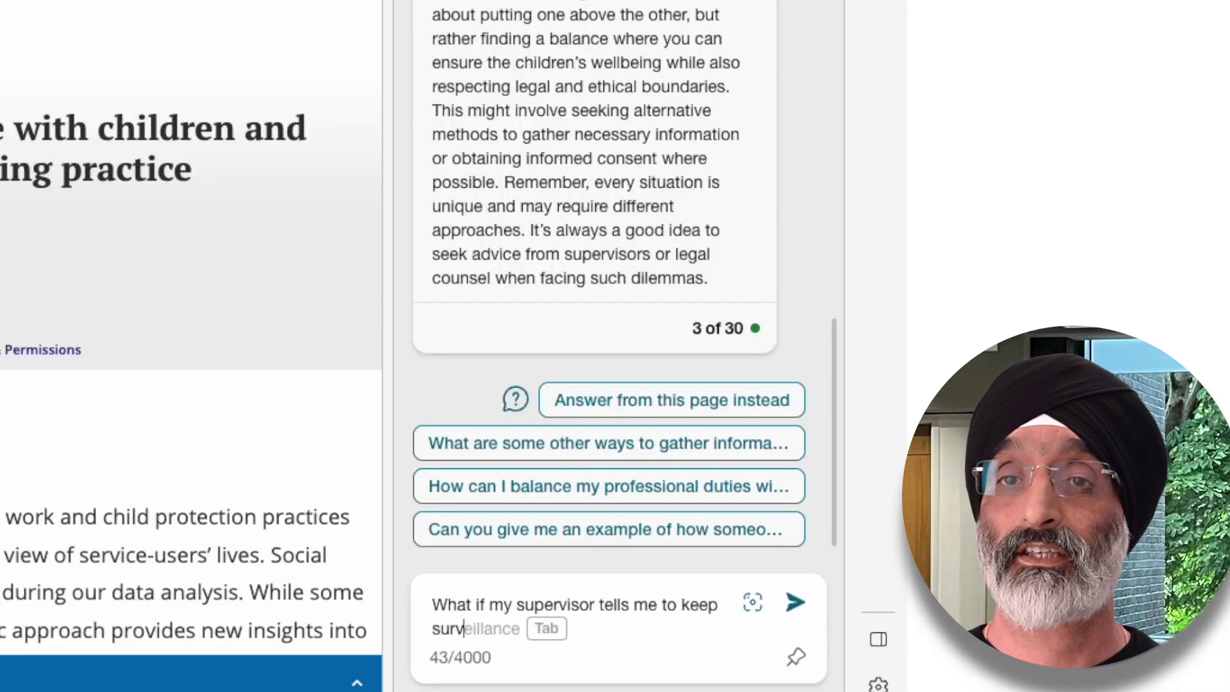
type("eillance on the family, but states that I have to tell them that ")
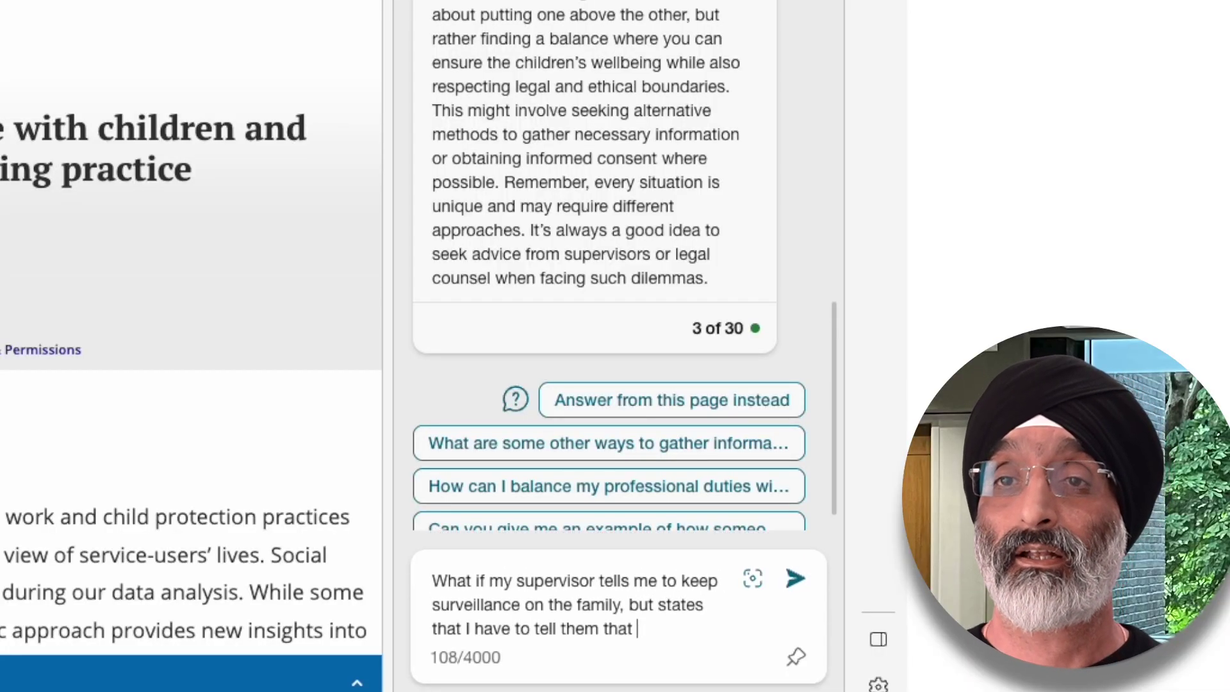
type("I am monitoring their online profiles, is this ethical?")
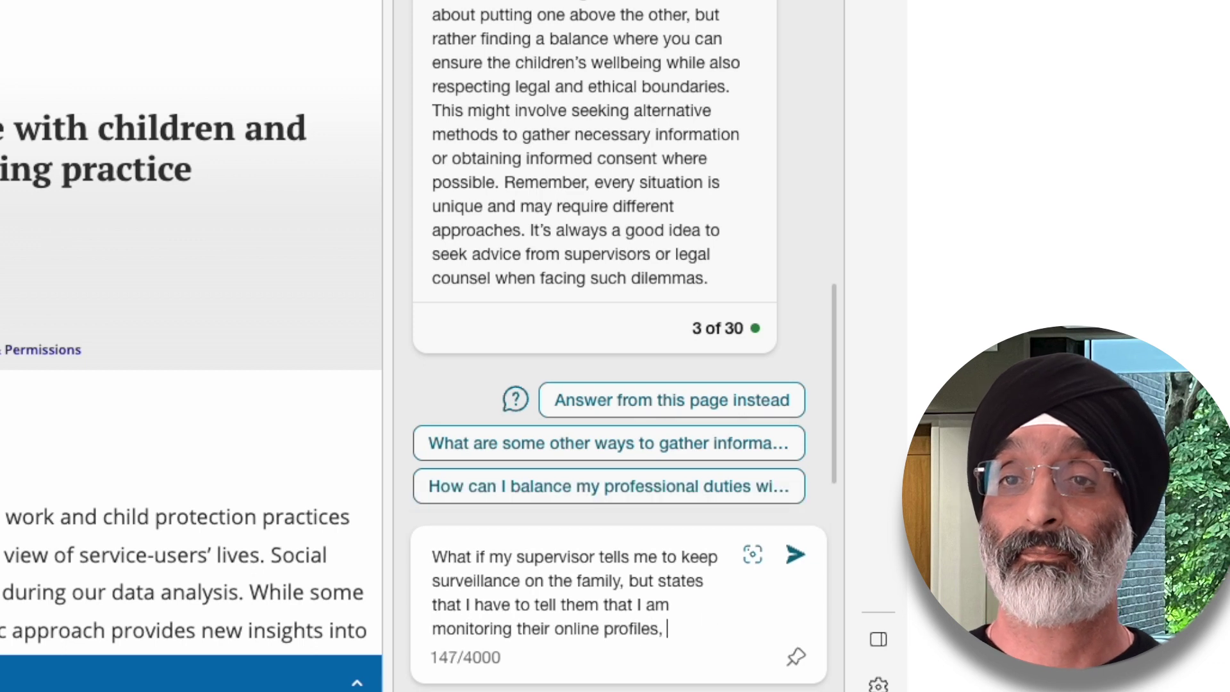
key("Return")
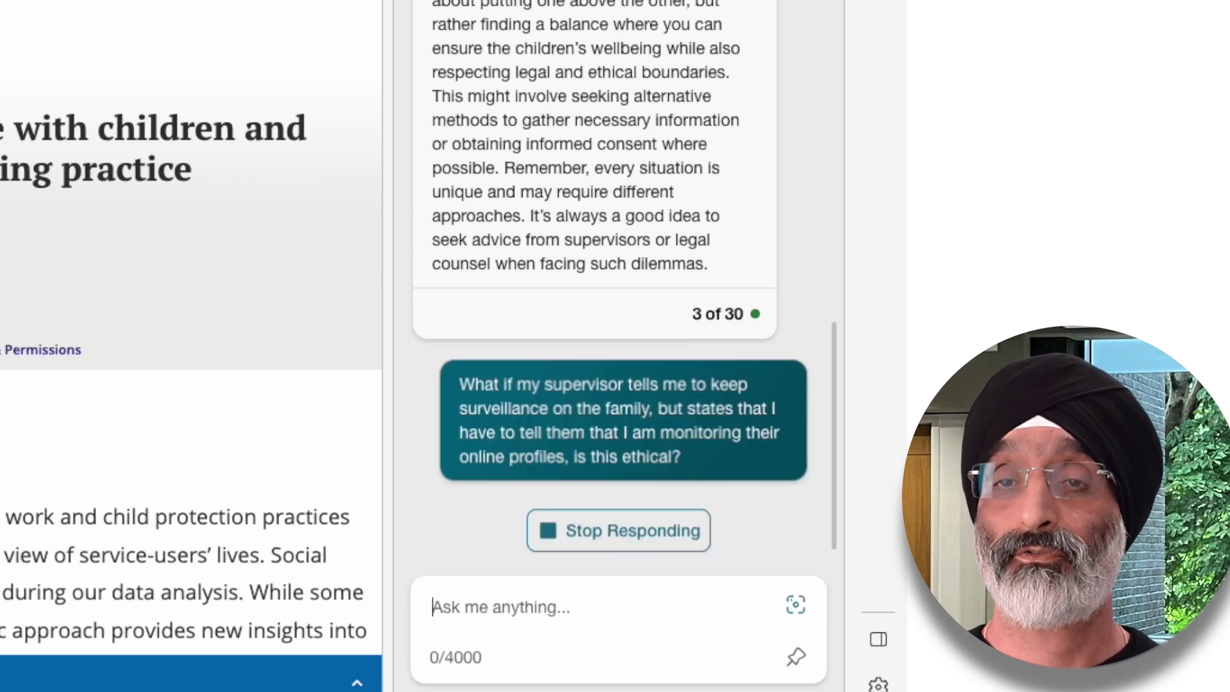
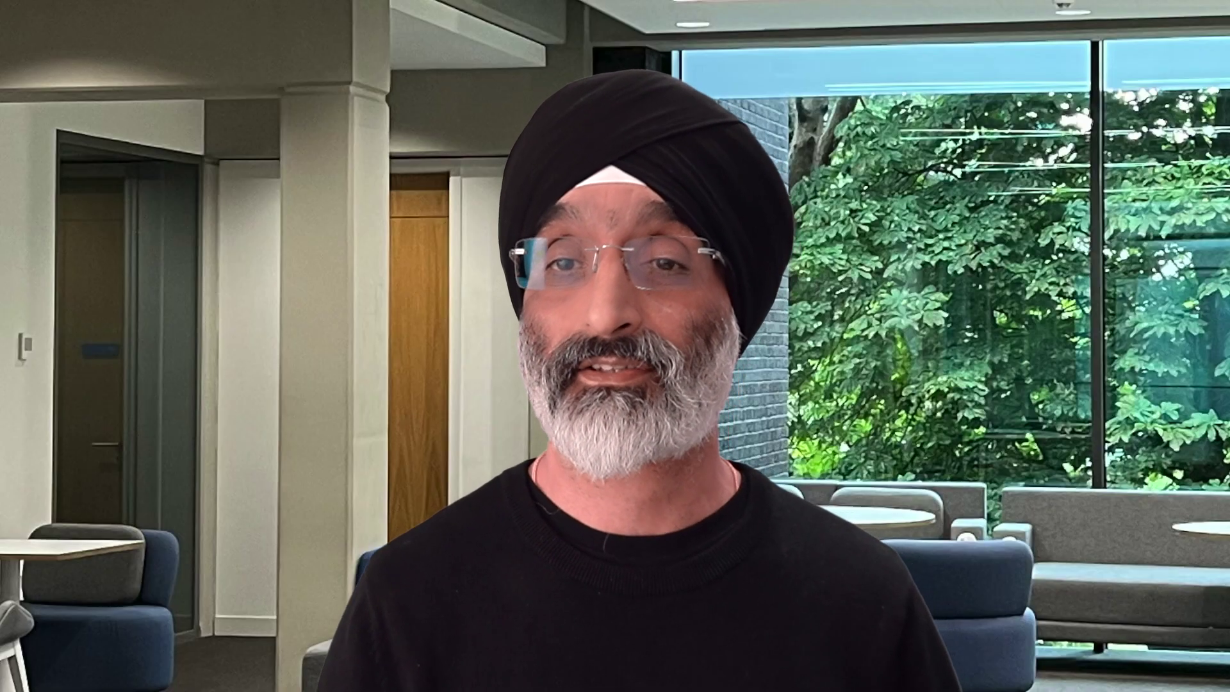
Write a chat question saying you are confused and asking the difference between surveillance and monitoring according to this paper
type("I'm confused, according to this")
type(" paper, what is the difference between survillence and monitoring")
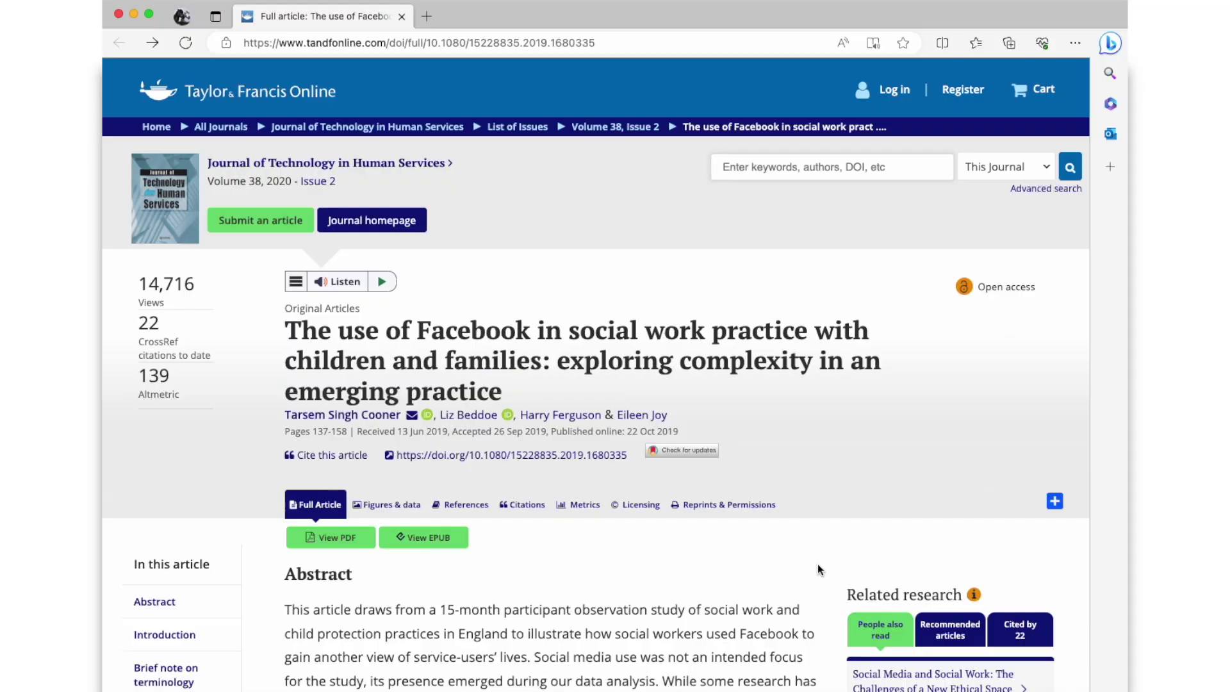
scroll(818, 565, "down", 2)
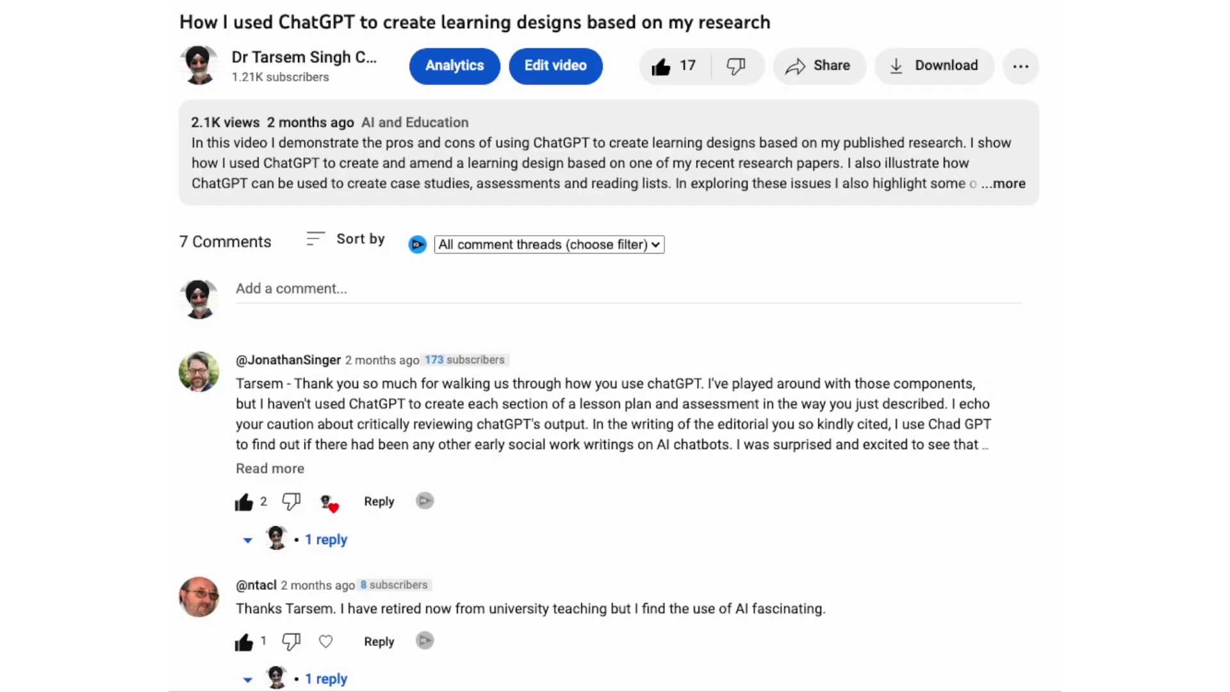
scroll(608, 346, "down", 3)
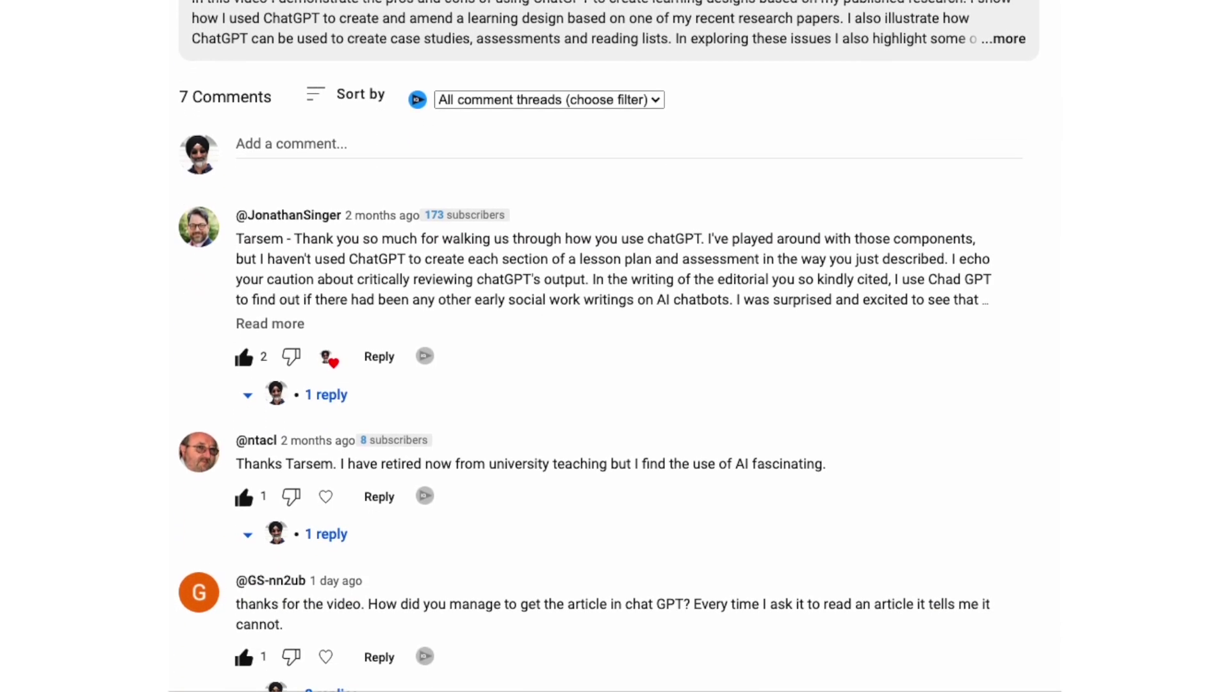